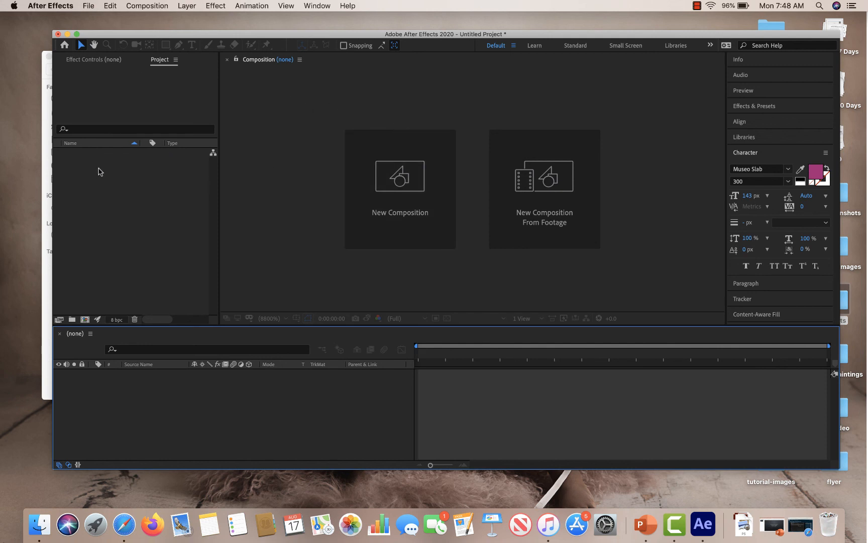
Import the couple_walking2.mov footage and create a new composition from it.
{"action": "double_click", "coordinate": [99, 170]}
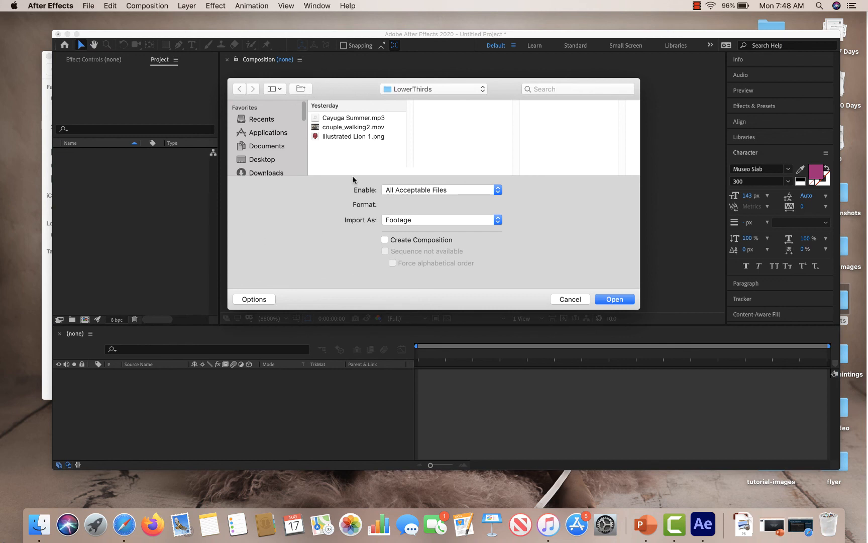
{"action": "left_click", "coordinate": [341, 130]}
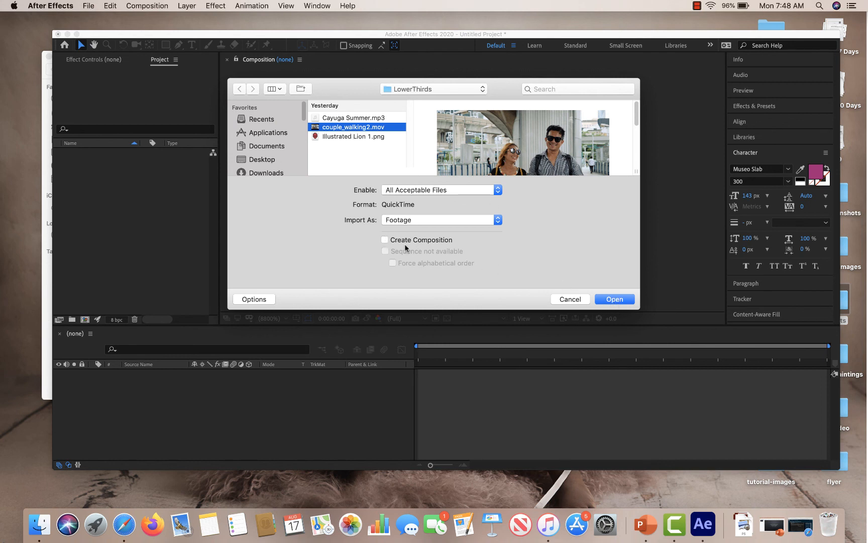
{"action": "left_click", "coordinate": [615, 300]}
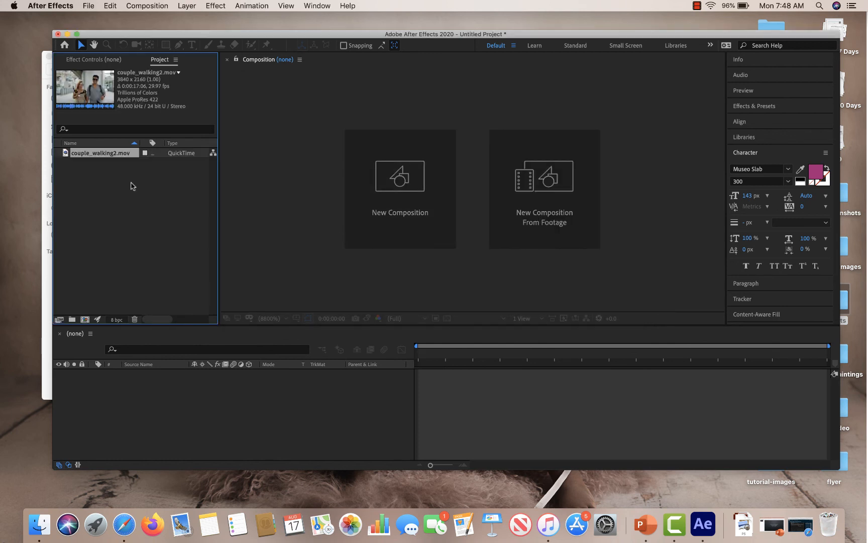
{"action": "right_click", "coordinate": [105, 154]}
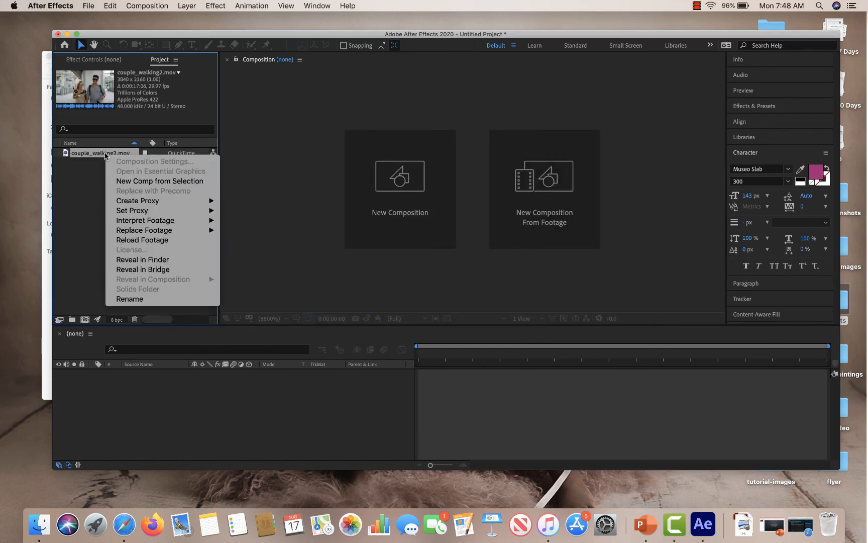
{"action": "left_click", "coordinate": [140, 182]}
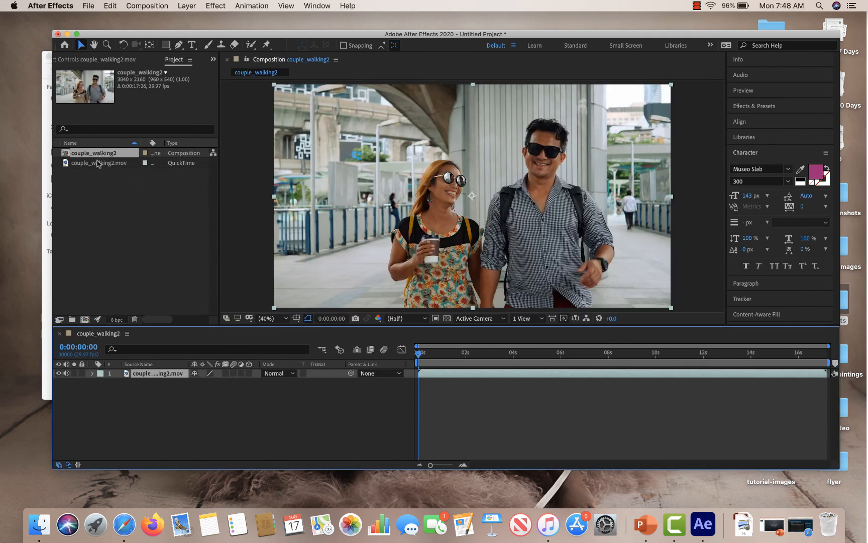
Rename the footage layer in the timeline to Interview.
{"action": "right_click", "coordinate": [153, 377]}
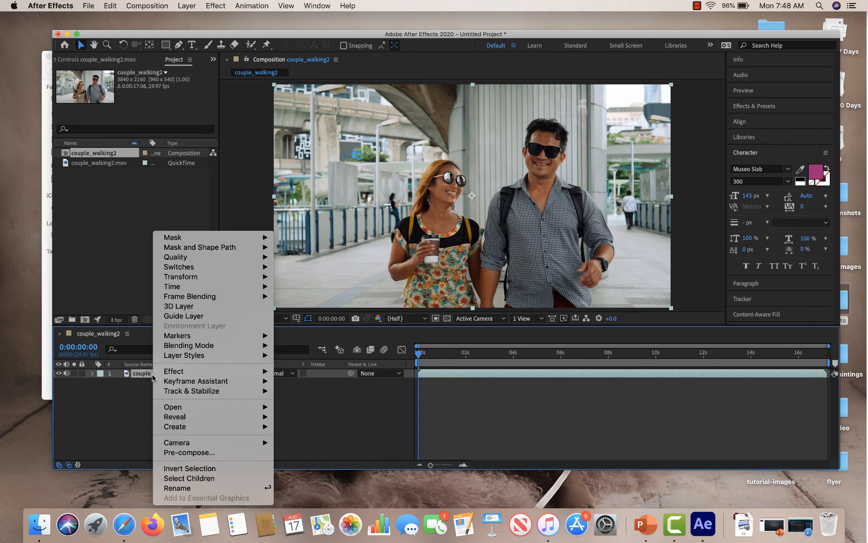
{"action": "left_click", "coordinate": [205, 488]}
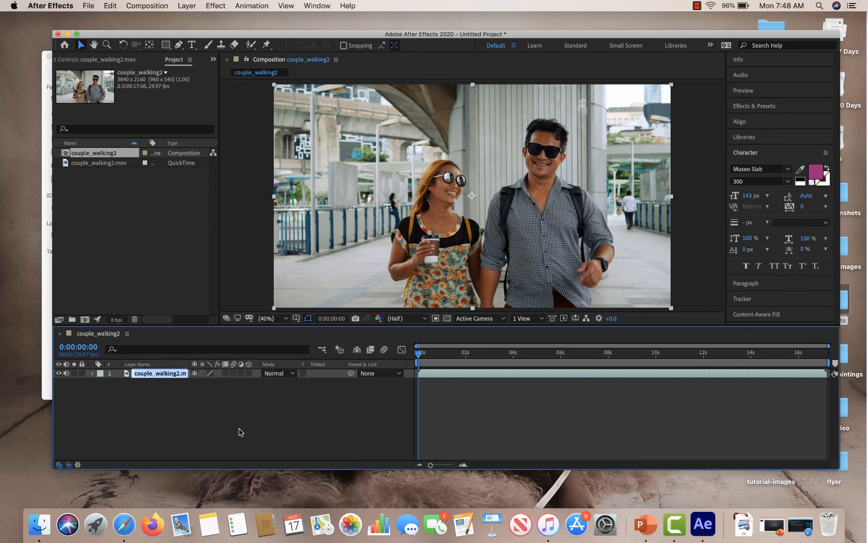
{"action": "type", "text": "ION"}
{"action": "key", "text": "Return"}
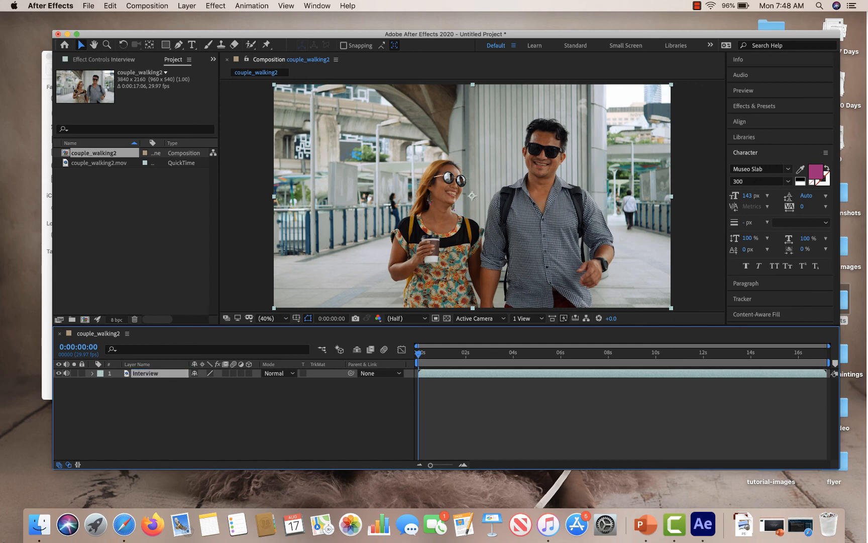
{"action": "right_click", "coordinate": [146, 374]}
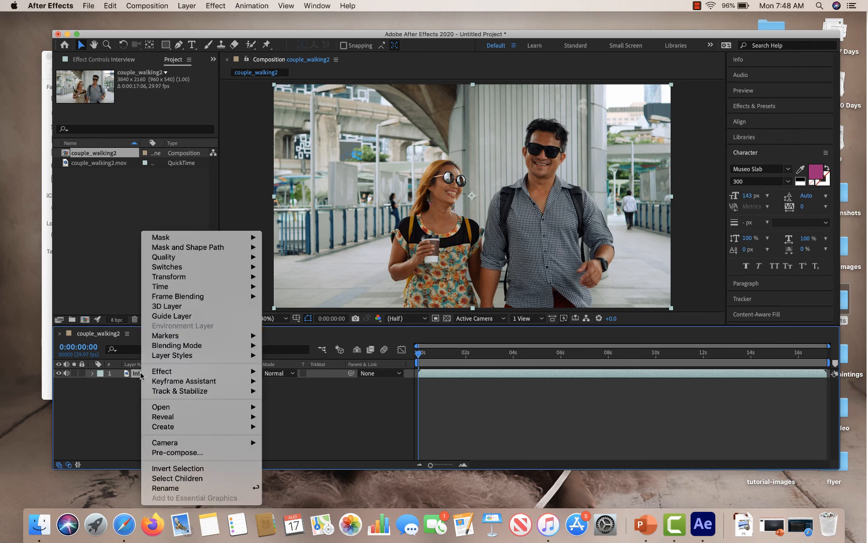
{"action": "left_click", "coordinate": [182, 488]}
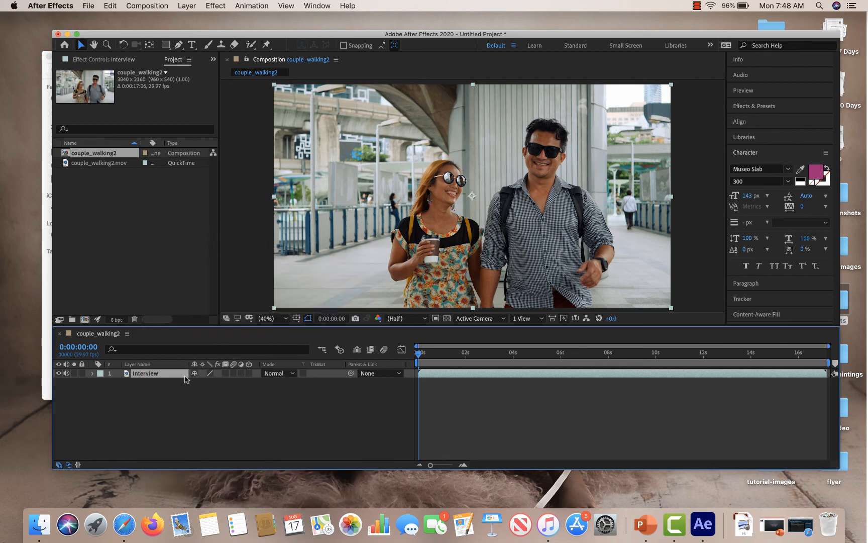
{"action": "left_click", "coordinate": [193, 408]}
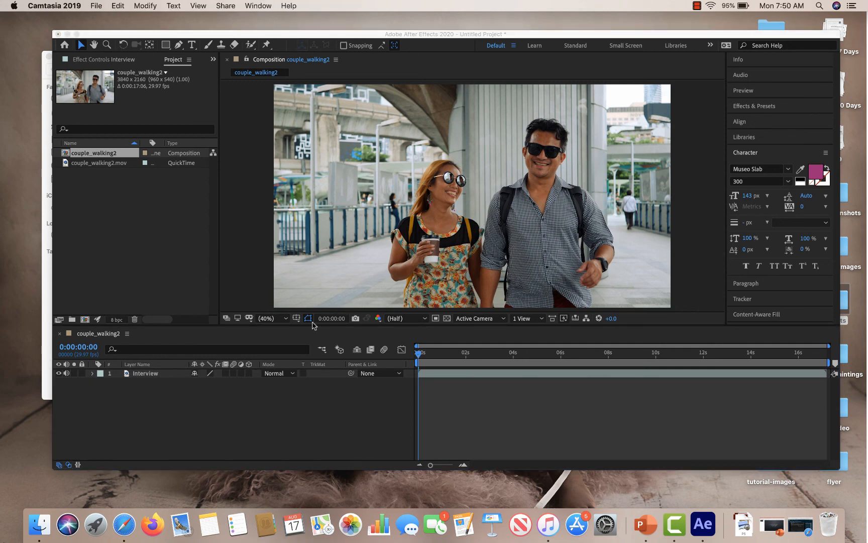
Set the composition viewer magnification to Fit.
{"action": "left_click", "coordinate": [287, 320]}
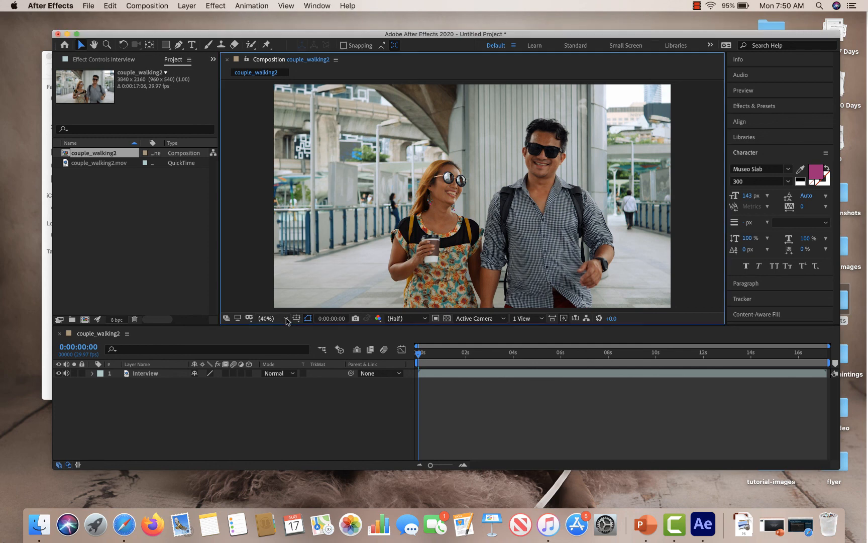
{"action": "left_click", "coordinate": [287, 320]}
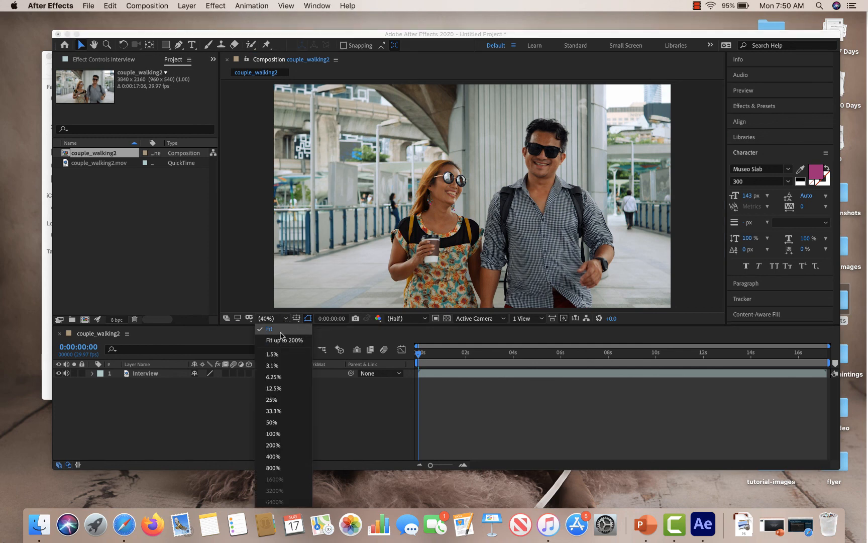
{"action": "left_click", "coordinate": [280, 332]}
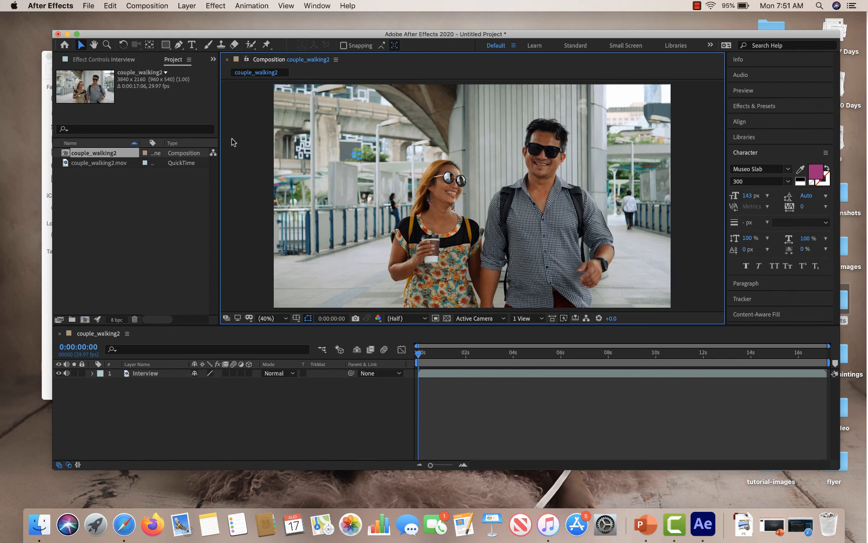
Save the project as LowerThirds_nt.aep in the AEP folder.
{"action": "left_click", "coordinate": [88, 6]}
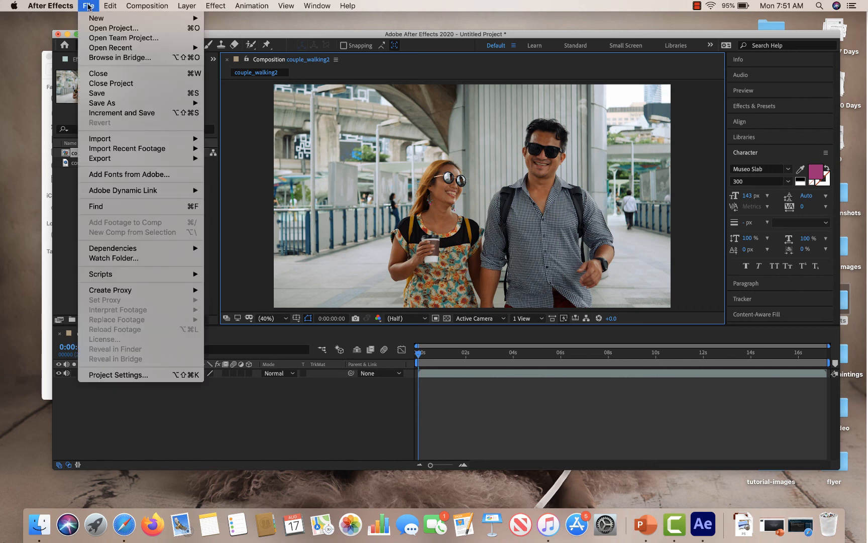
{"action": "left_click", "coordinate": [130, 94]}
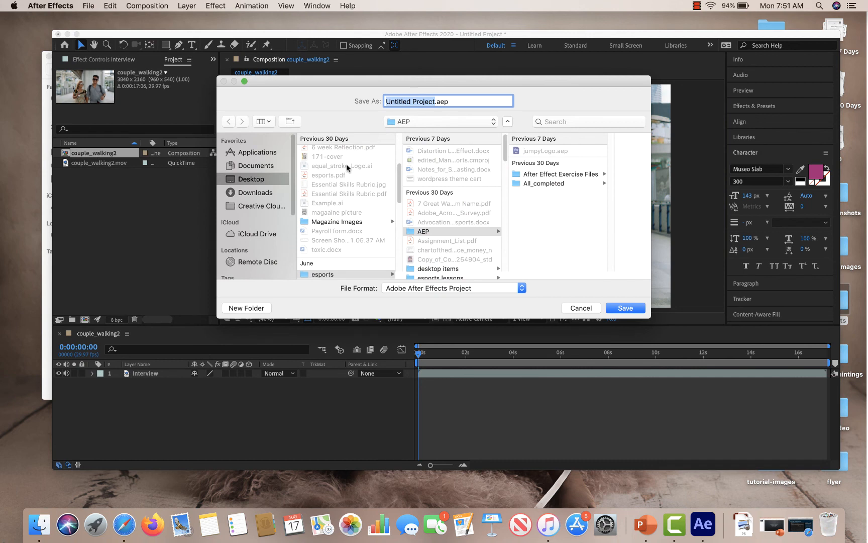
{"action": "left_click", "coordinate": [542, 185]}
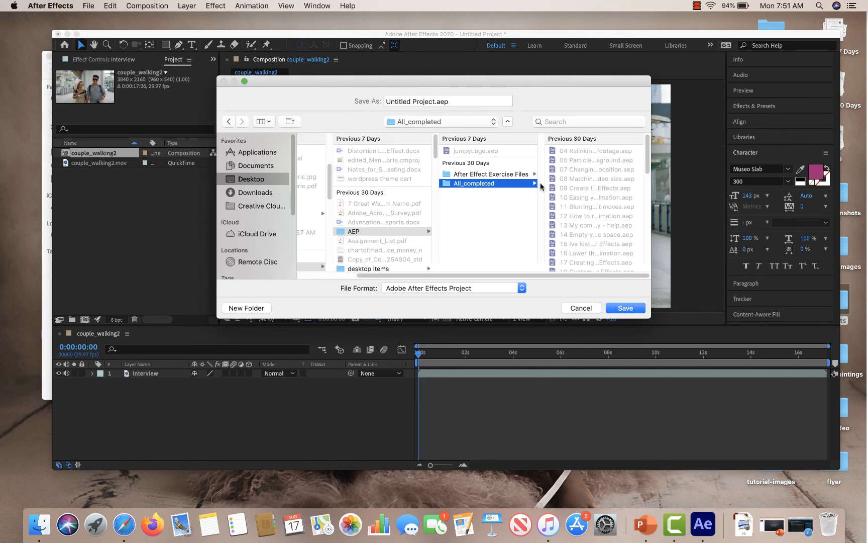
{"action": "left_click", "coordinate": [478, 196]}
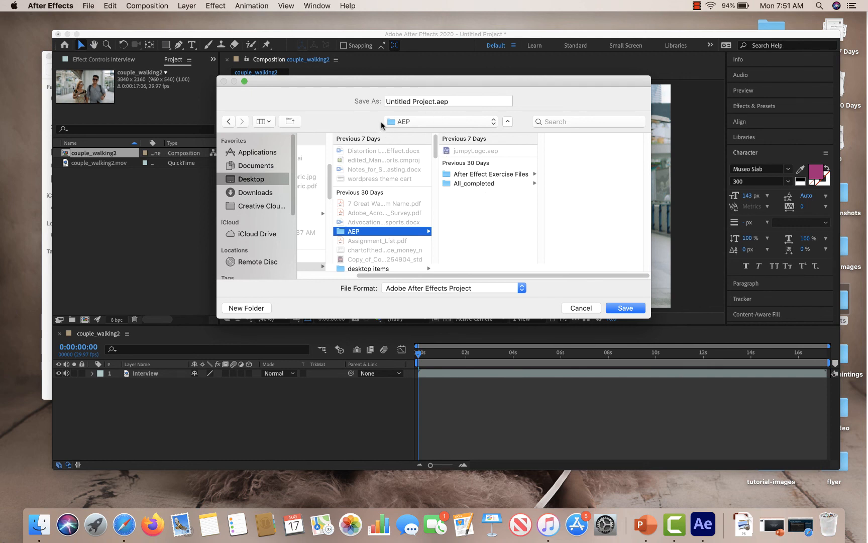
{"action": "left_click", "coordinate": [434, 101]}
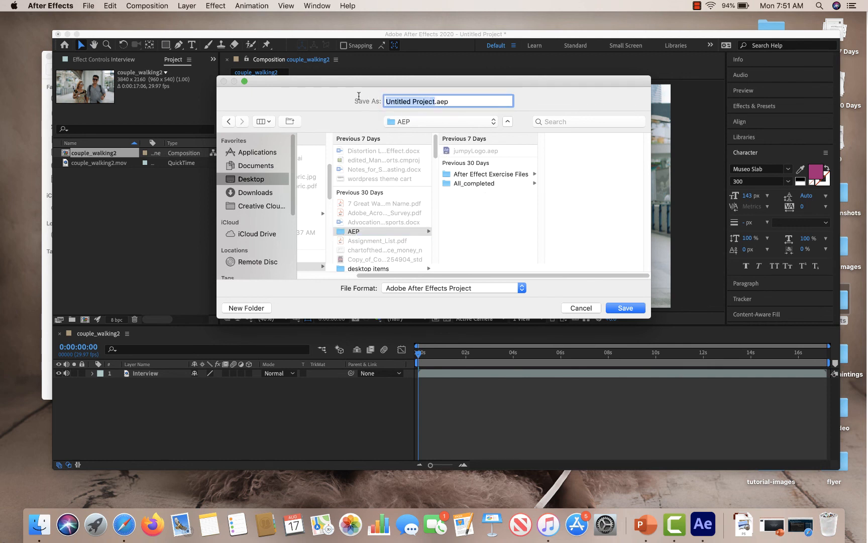
{"action": "type", "text": "LowerThirds"}
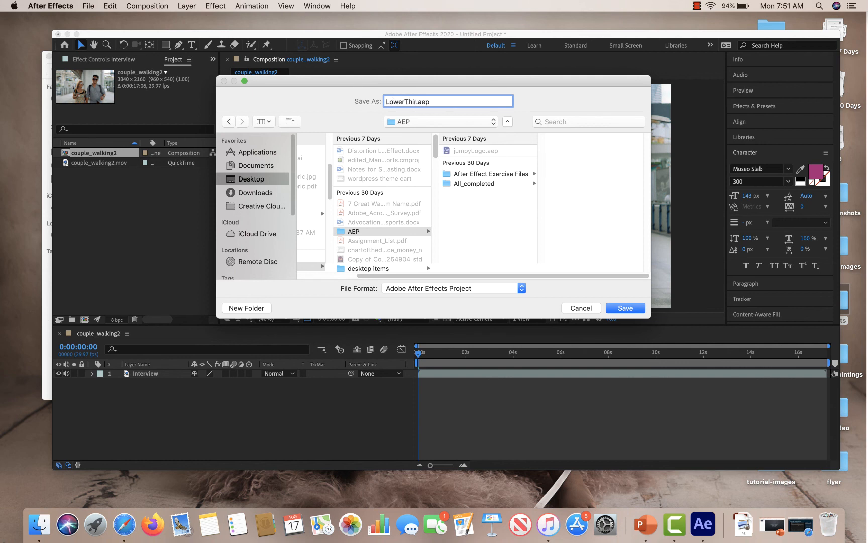
{"action": "type", "text": "_nt"}
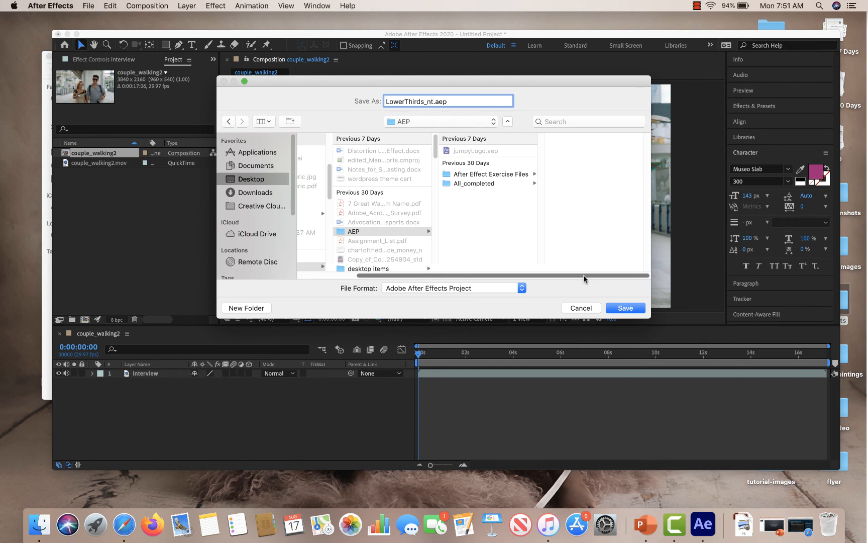
{"action": "left_click", "coordinate": [623, 307]}
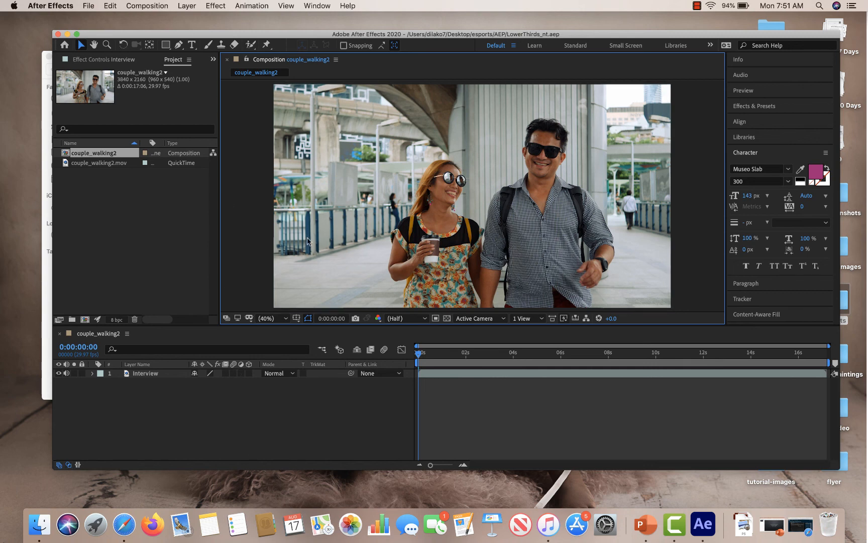
Mute the Interview layer's audio and preview the composition playback.
{"action": "left_click", "coordinate": [67, 373]}
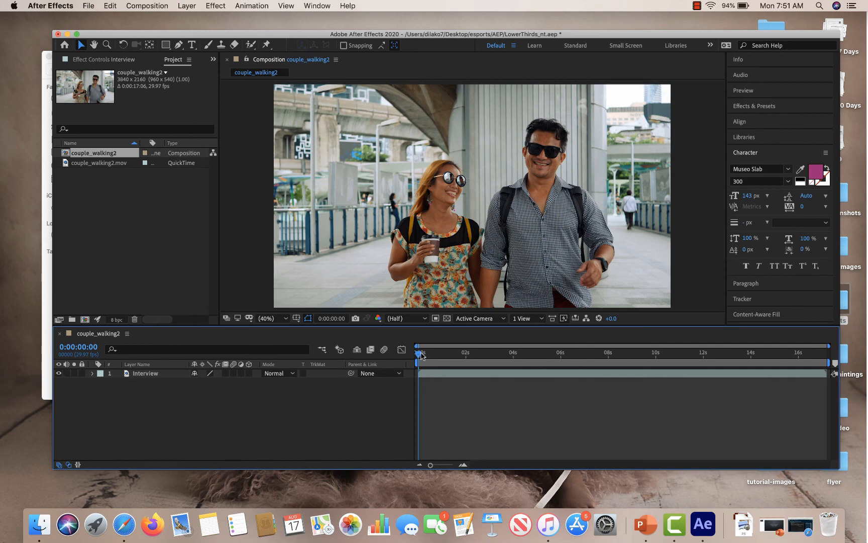
{"action": "key", "text": "space"}
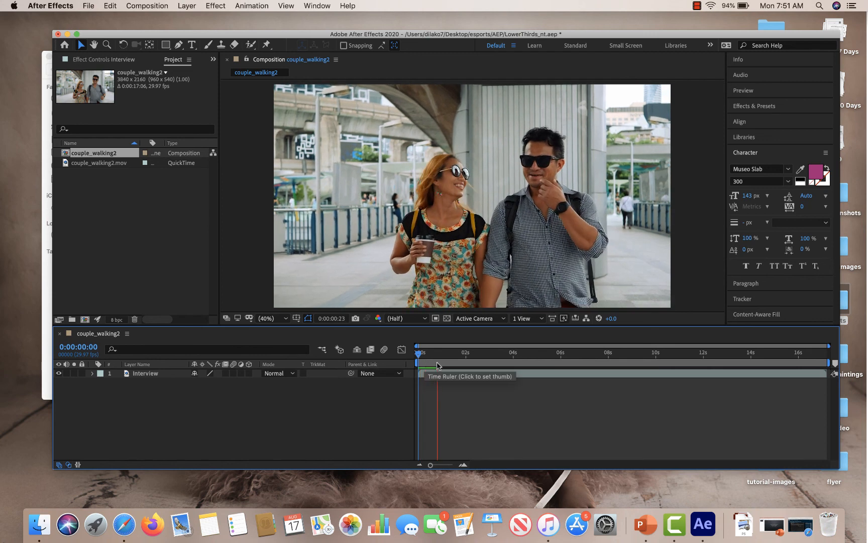
{"action": "key", "text": "space"}
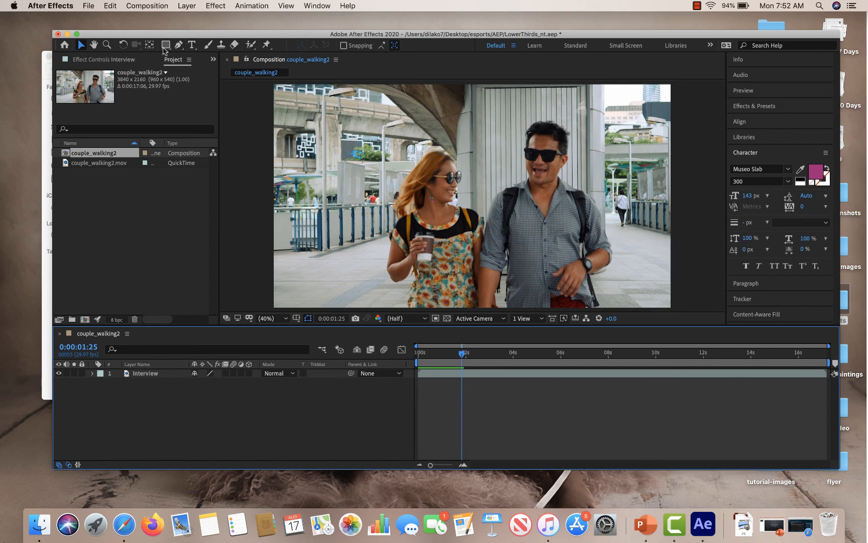
Draw a rectangular mask across the couple on the Interview layer and undo the new rectangle.
{"action": "left_click", "coordinate": [165, 45]}
{"action": "left_click", "coordinate": [145, 373]}
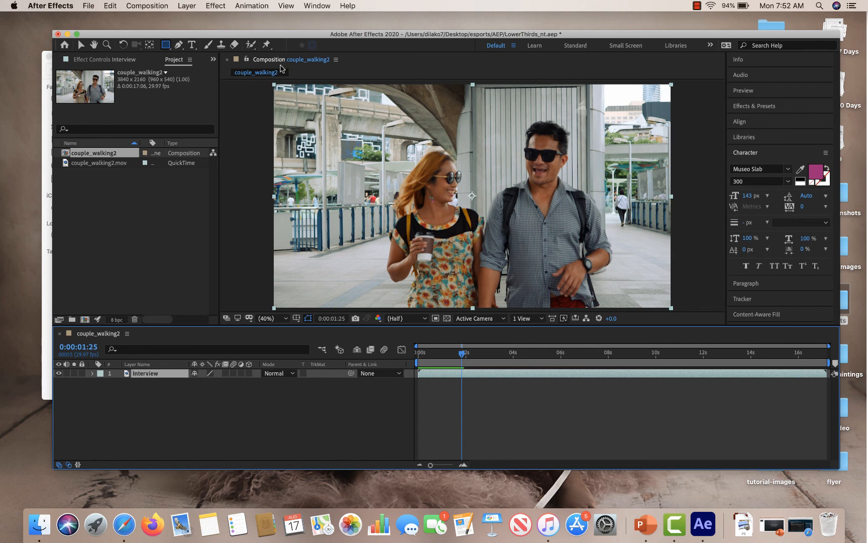
{"action": "left_click_drag", "start_coordinate": [372, 176], "coordinate": [603, 217]}
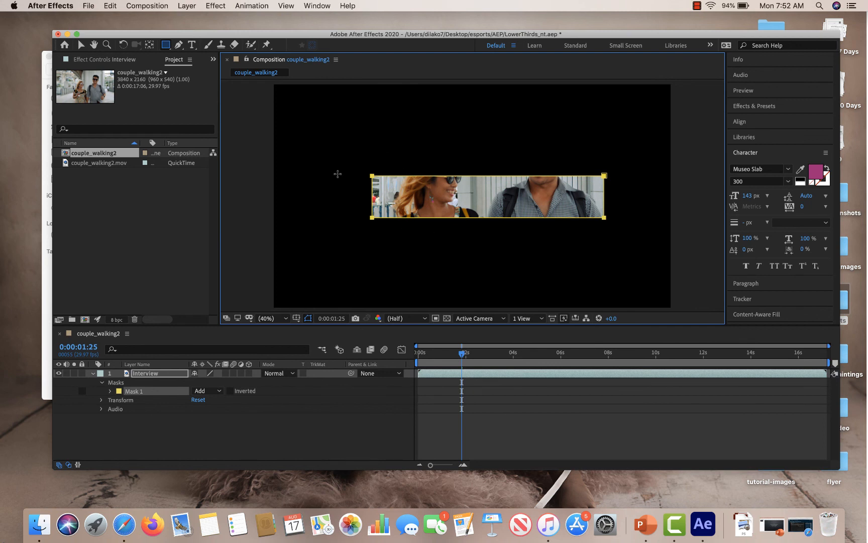
{"action": "left_click", "coordinate": [110, 6]}
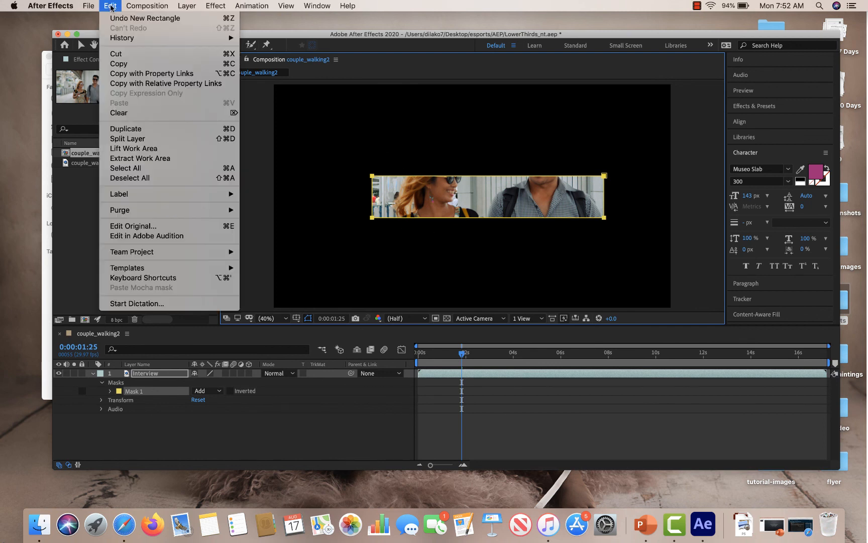
{"action": "left_click", "coordinate": [133, 17]}
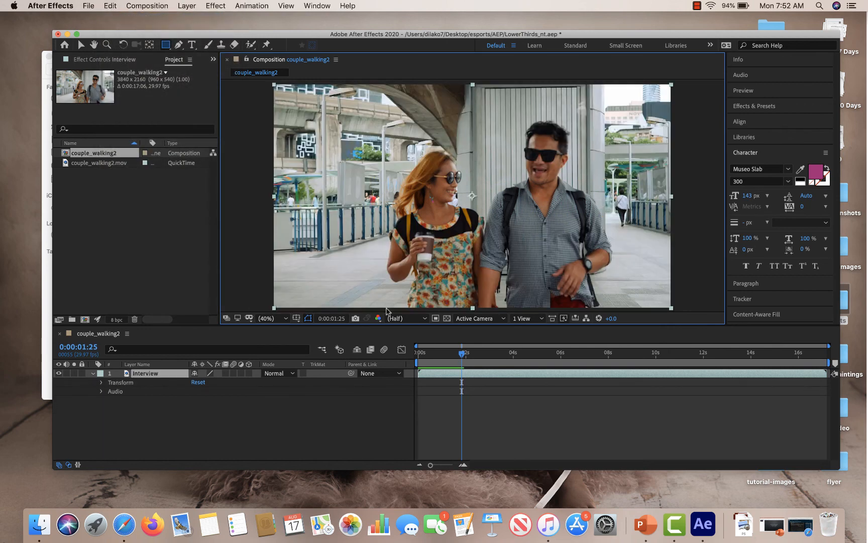
Draw a white rectangle shape layer across the lower right part of the frame.
{"action": "left_click", "coordinate": [177, 407]}
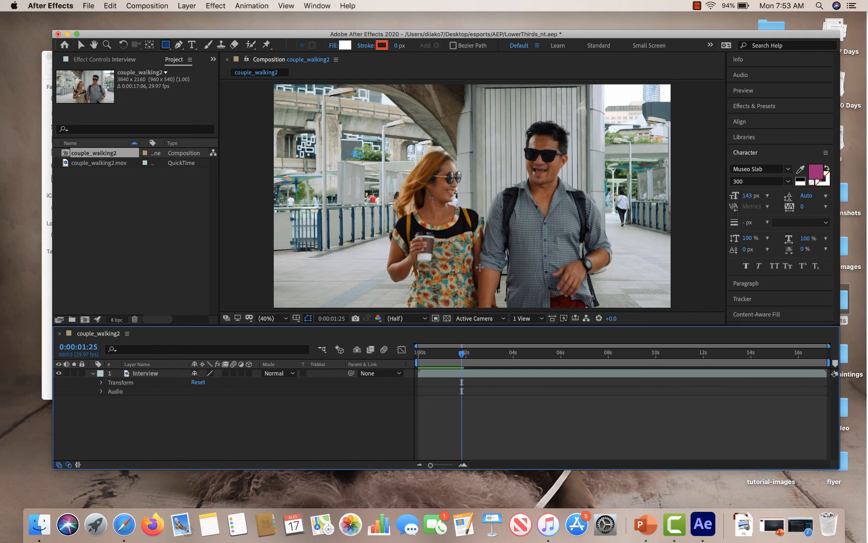
{"action": "mouse_move", "coordinate": [479, 267]}
{"action": "left_mouse_down"}
{"action": "mouse_move", "coordinate": [625, 299]}
{"action": "mouse_move", "coordinate": [679, 298]}
{"action": "left_mouse_up"}
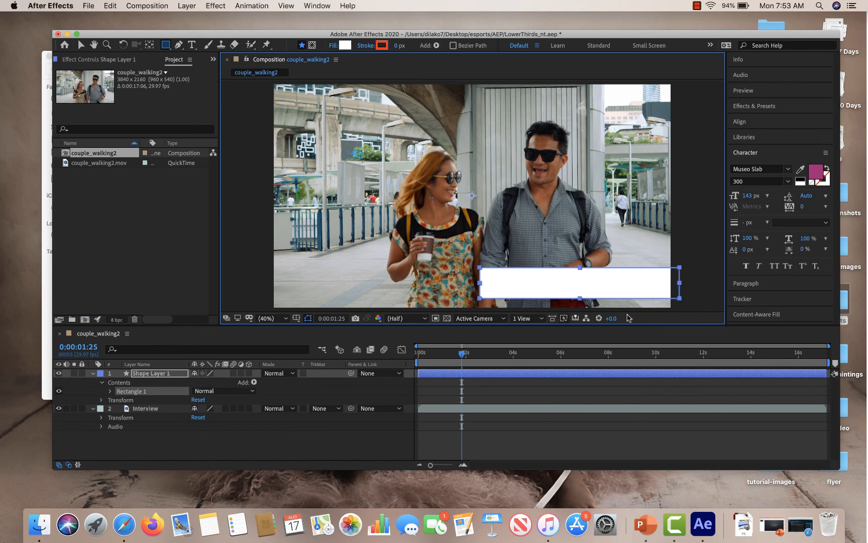
Switch to the Type tool and look through the font family list in the Character panel.
{"action": "left_click", "coordinate": [193, 45]}
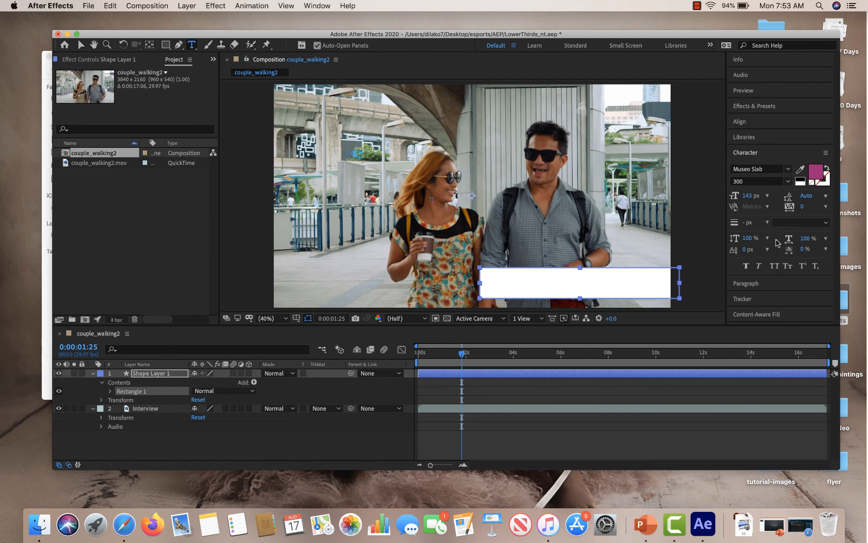
{"action": "left_click", "coordinate": [303, 4]}
{"action": "left_click", "coordinate": [303, 4]}
{"action": "left_click", "coordinate": [315, 6]}
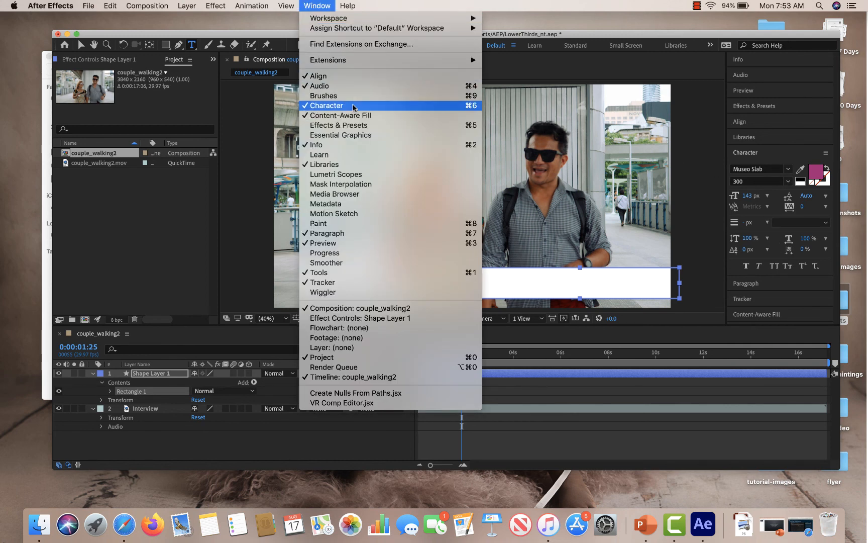
{"action": "left_click", "coordinate": [486, 3]}
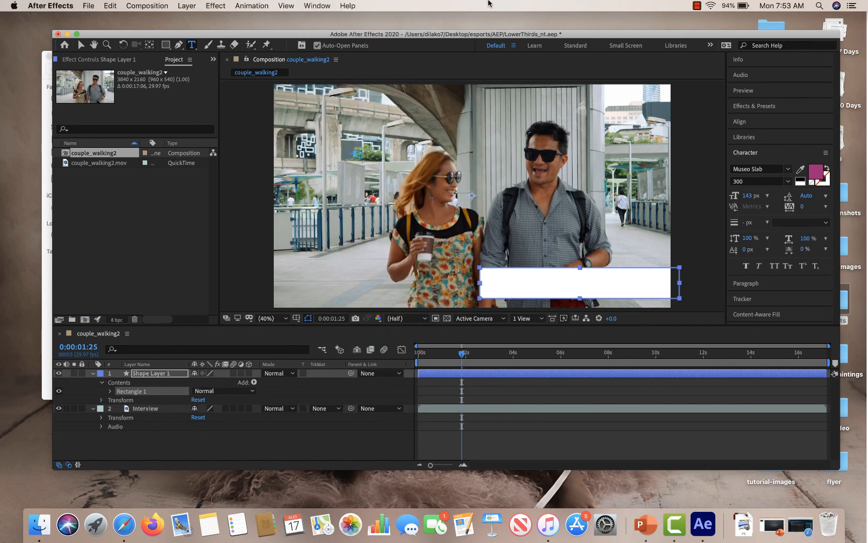
{"action": "left_click", "coordinate": [787, 169]}
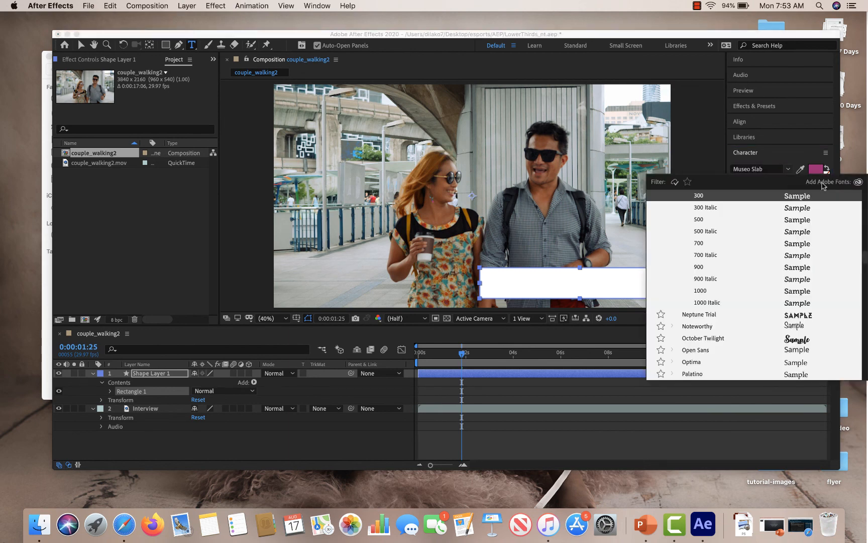
{"action": "left_click", "coordinate": [858, 183]}
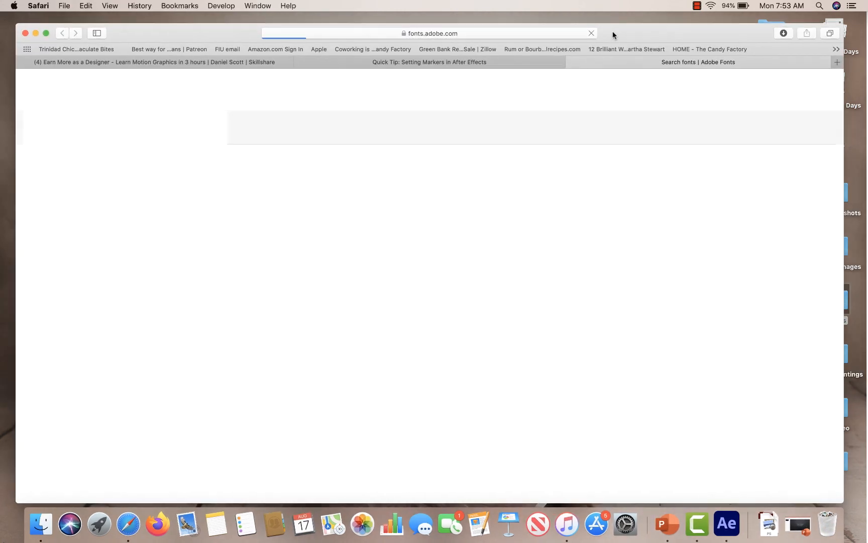
Switch to the browser, open Adobe Fonts and look up the Museo font family's weights.
{"action": "left_click_drag", "start_coordinate": [613, 33], "coordinate": [621, 29]}
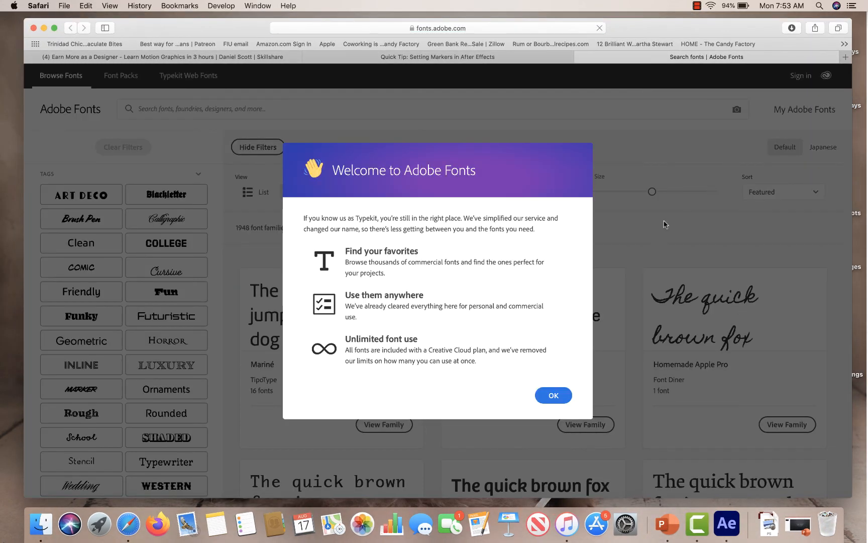
{"action": "left_click", "coordinate": [554, 399]}
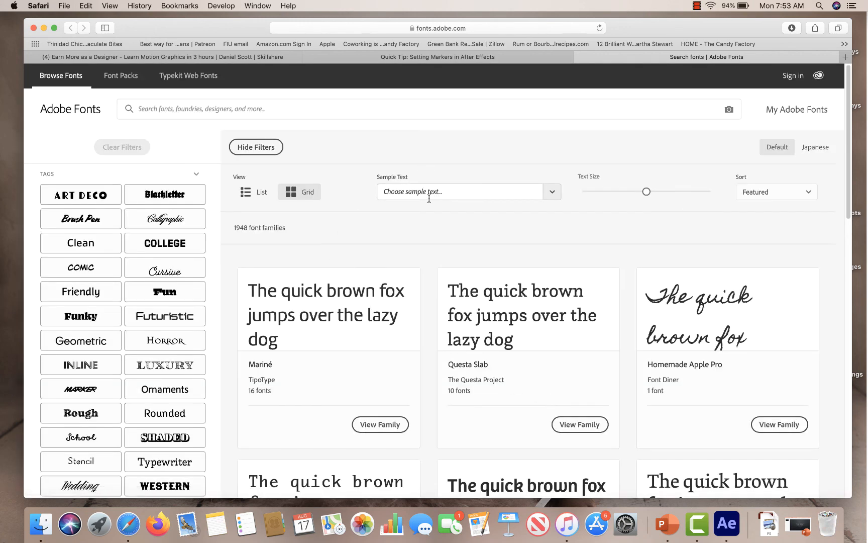
{"action": "left_click", "coordinate": [269, 108]}
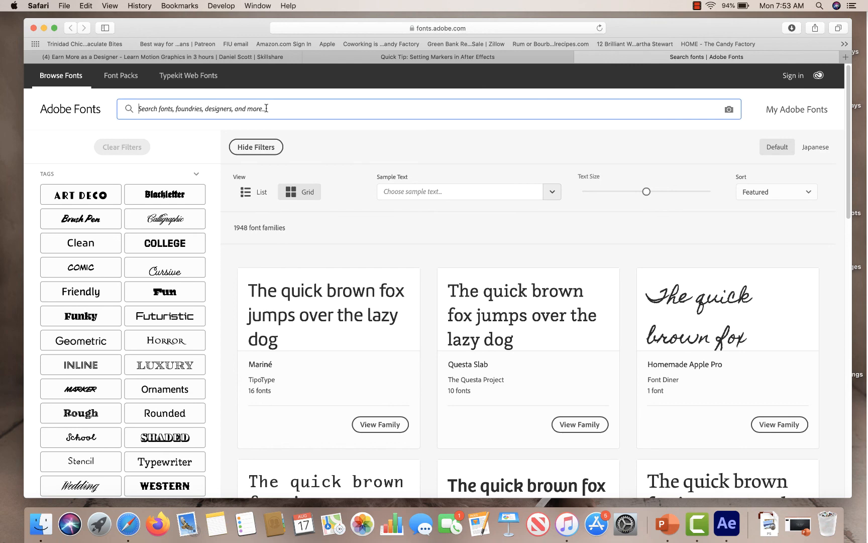
{"action": "type", "text": "museo"}
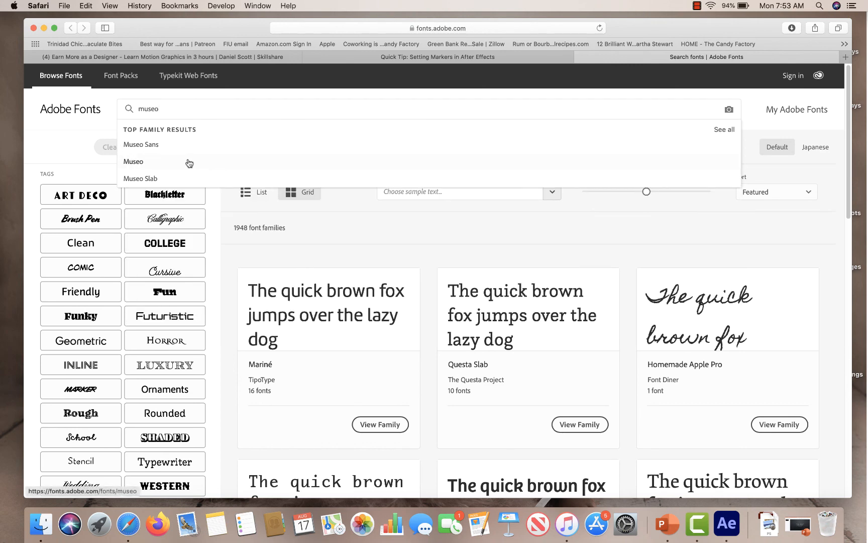
{"action": "left_click", "coordinate": [164, 164]}
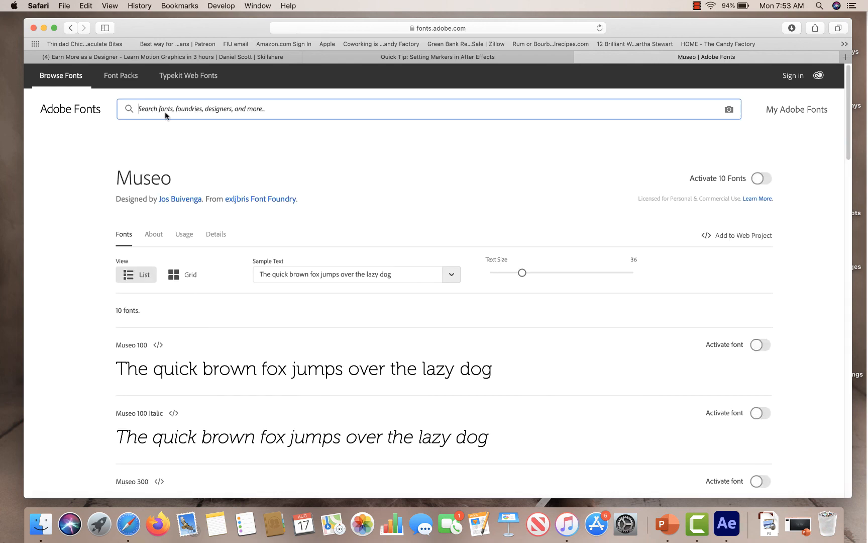
{"action": "scroll", "coordinate": [303, 226], "scroll_direction": "down", "scroll_amount": 3}
{"action": "scroll", "coordinate": [303, 227], "scroll_direction": "down", "scroll_amount": 10}
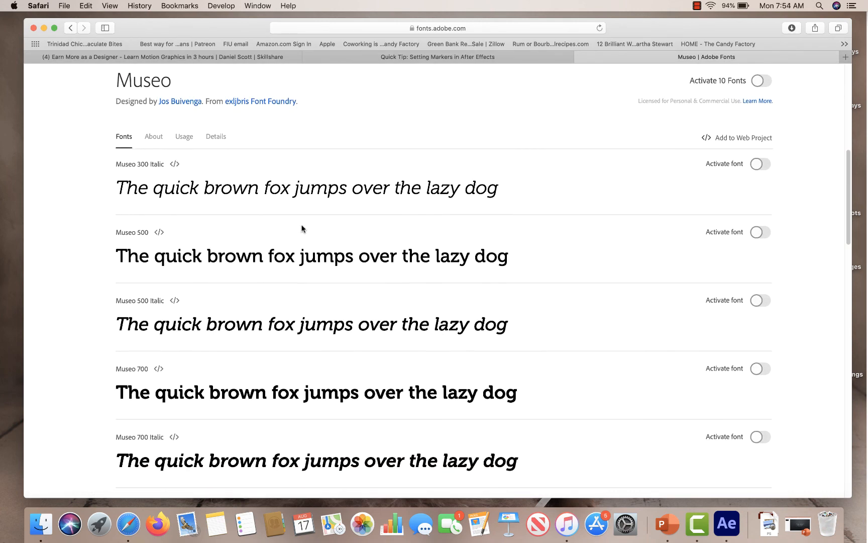
{"action": "scroll", "coordinate": [301, 224], "scroll_direction": "up", "scroll_amount": 10}
{"action": "scroll", "coordinate": [296, 219], "scroll_direction": "up", "scroll_amount": 2}
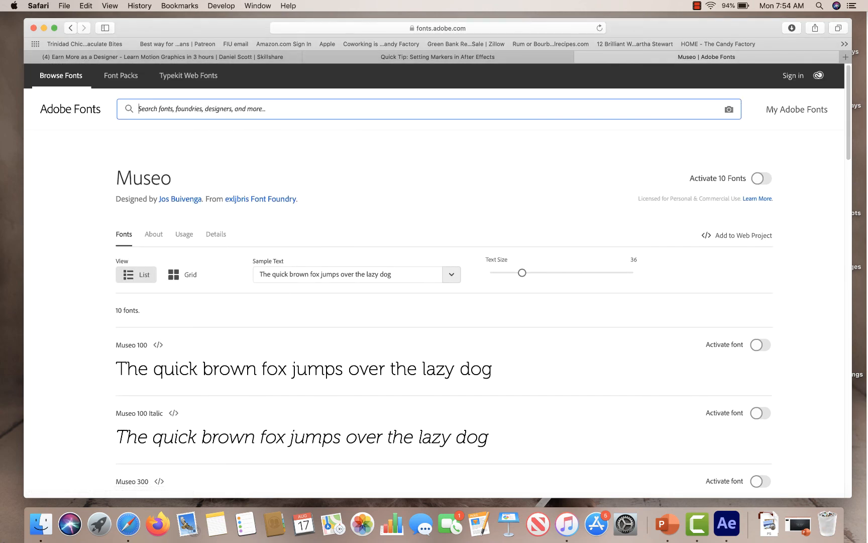
Search Adobe Fonts for Museo Slab and browse through its available weights.
{"action": "type", "text": "museo"}
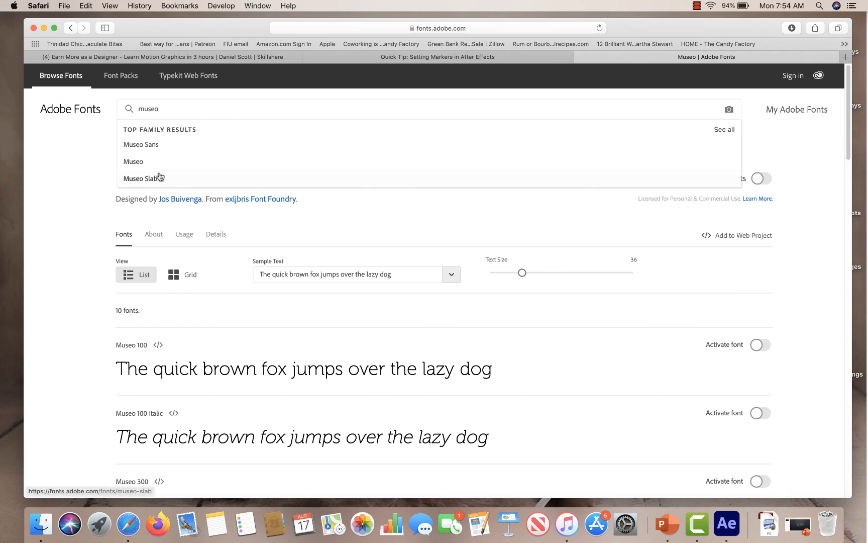
{"action": "left_click", "coordinate": [157, 179]}
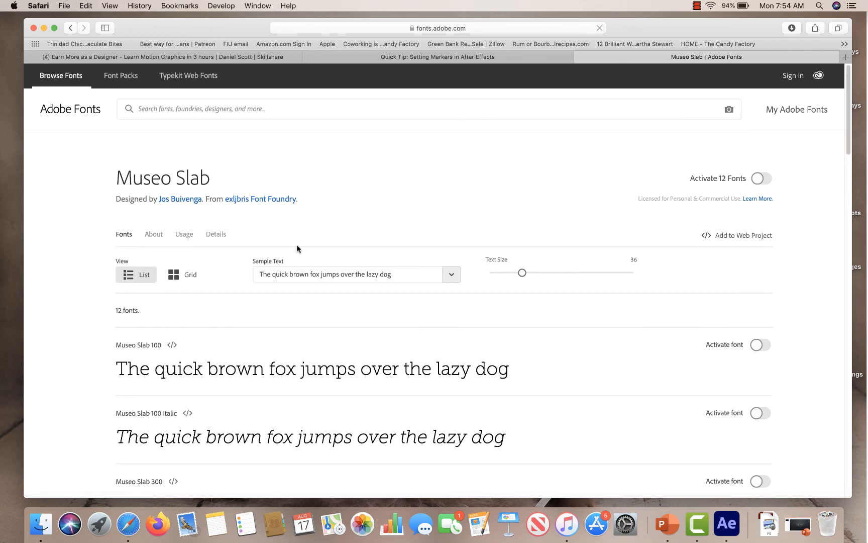
{"action": "scroll", "coordinate": [297, 246], "scroll_direction": "down", "scroll_amount": 4}
{"action": "scroll", "coordinate": [497, 256], "scroll_direction": "up", "scroll_amount": 3}
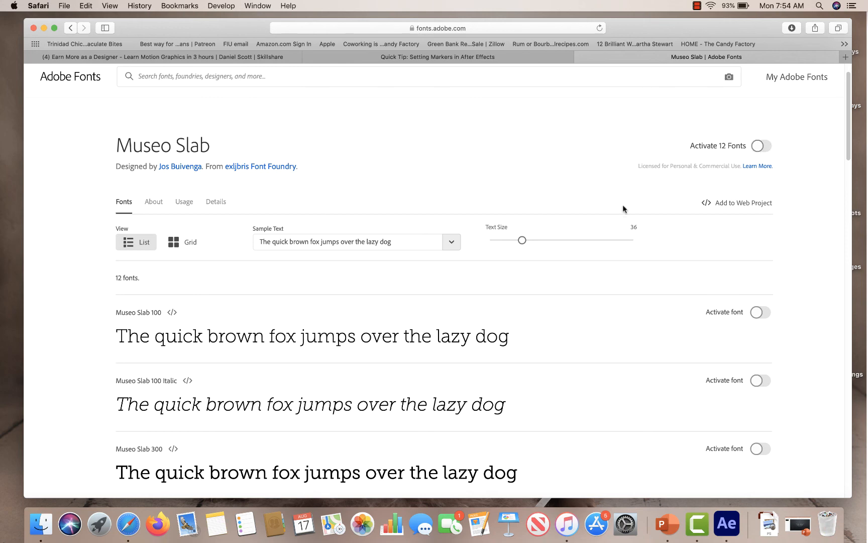
{"action": "scroll", "coordinate": [636, 246], "scroll_direction": "down", "scroll_amount": 15}
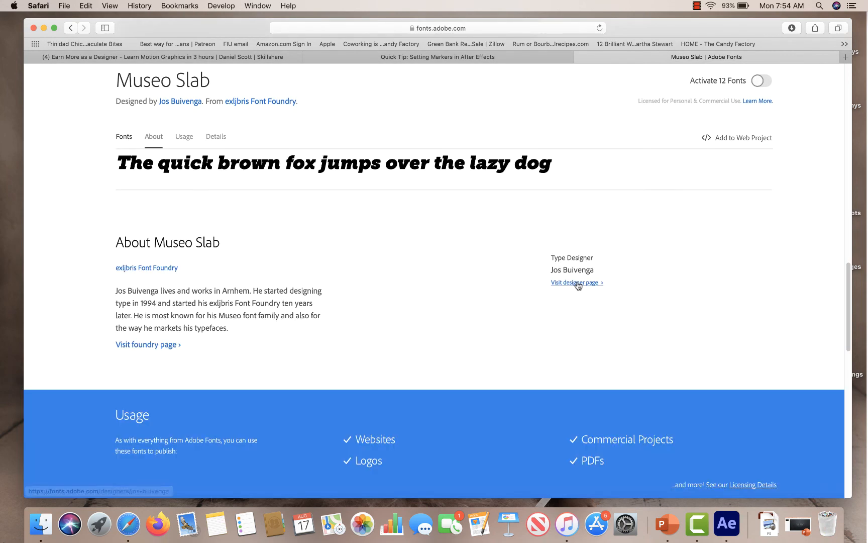
{"action": "scroll", "coordinate": [576, 283], "scroll_direction": "up", "scroll_amount": 10}
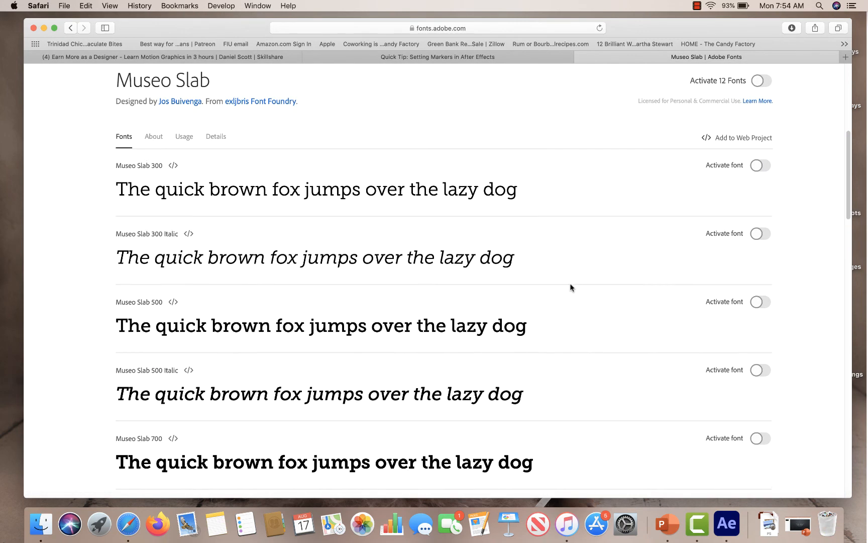
{"action": "scroll", "coordinate": [558, 287], "scroll_direction": "up", "scroll_amount": 5}
{"action": "scroll", "coordinate": [420, 259], "scroll_direction": "down", "scroll_amount": 8}
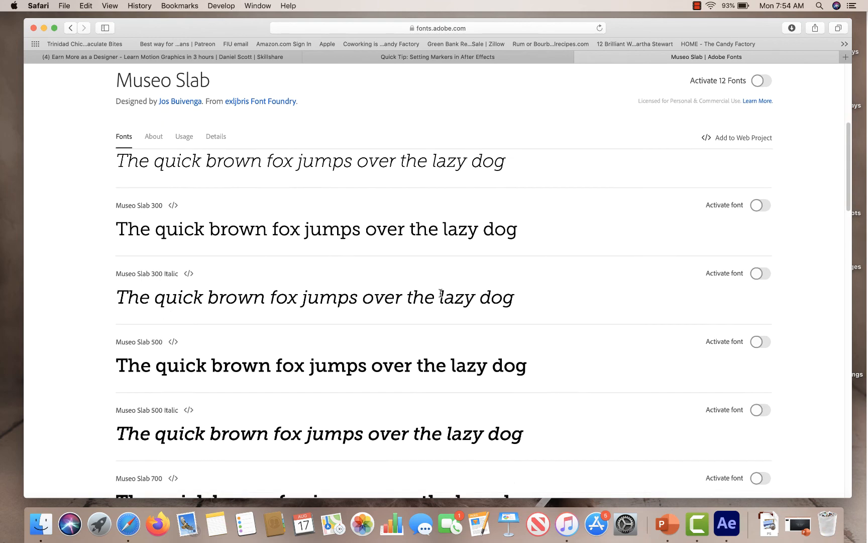
{"action": "scroll", "coordinate": [442, 295], "scroll_direction": "down", "scroll_amount": 10}
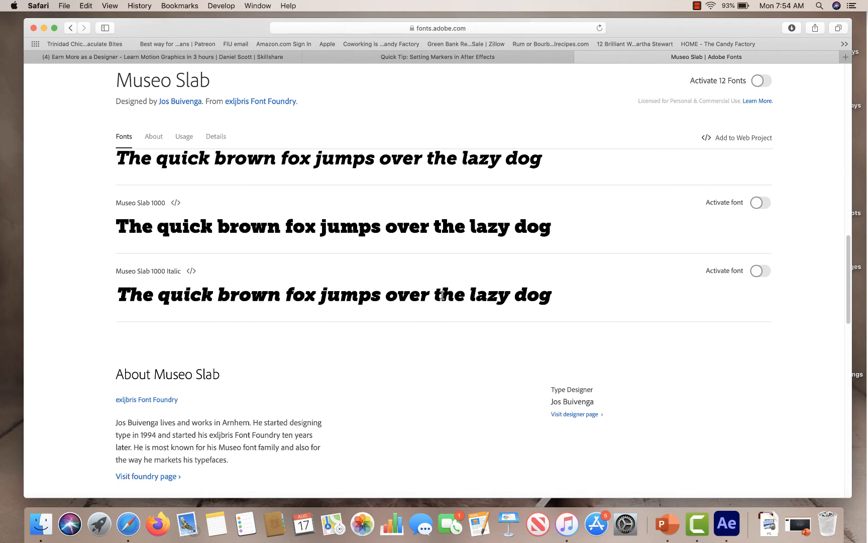
{"action": "scroll", "coordinate": [400, 268], "scroll_direction": "up", "scroll_amount": 12}
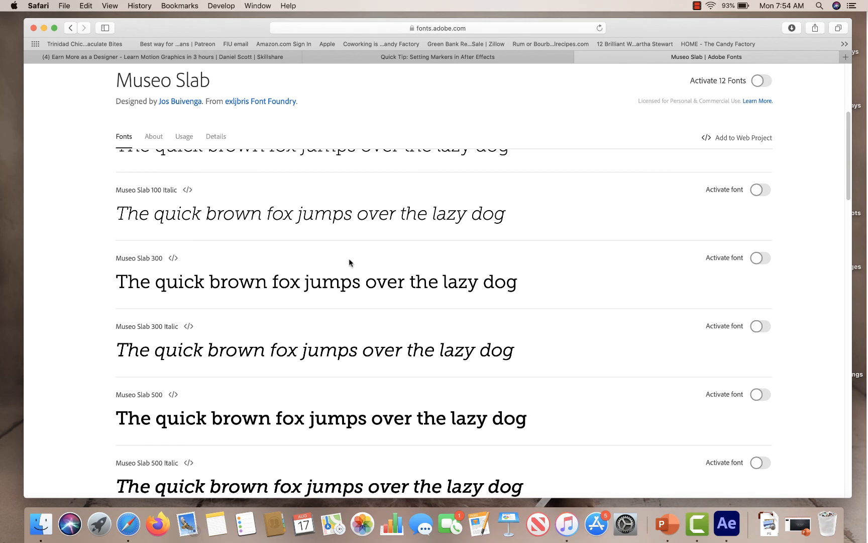
{"action": "scroll", "coordinate": [306, 106], "scroll_direction": "up", "scroll_amount": 5}
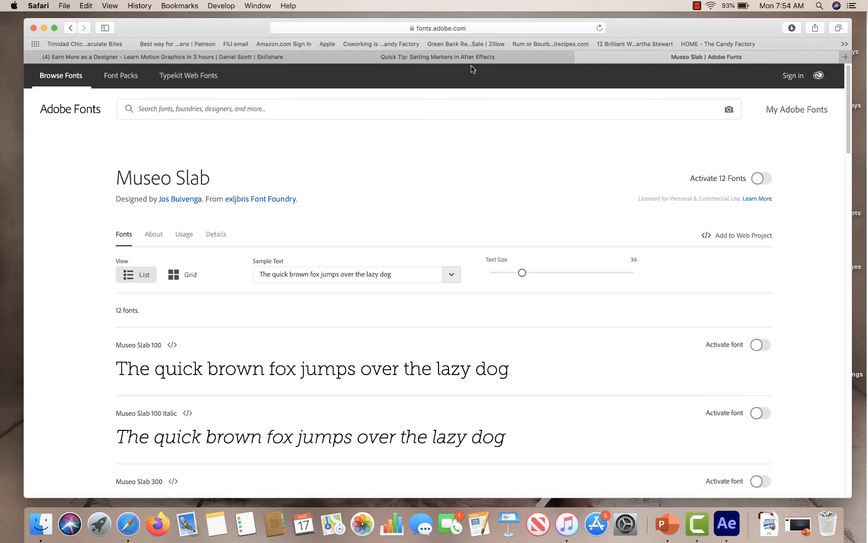
Minimize the browser and type the couple's names as a text layer on the white rectangle.
{"action": "left_click", "coordinate": [44, 27]}
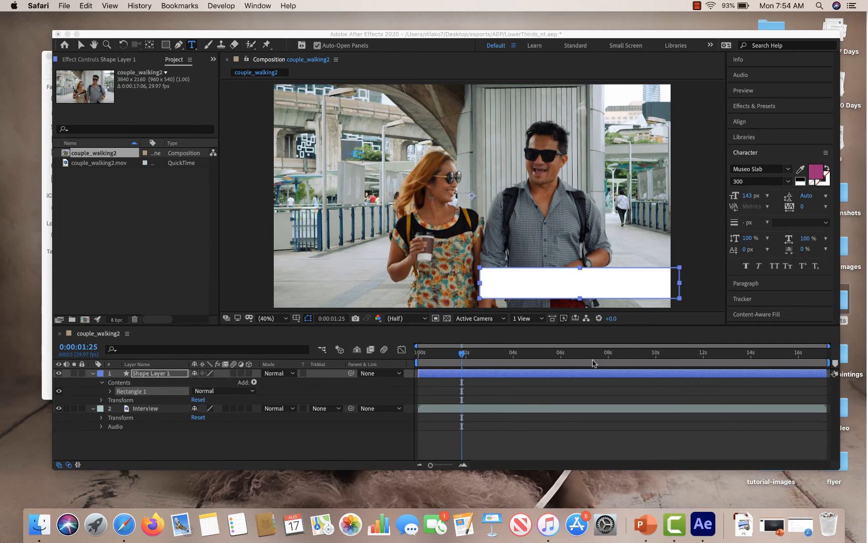
{"action": "left_click", "coordinate": [503, 280]}
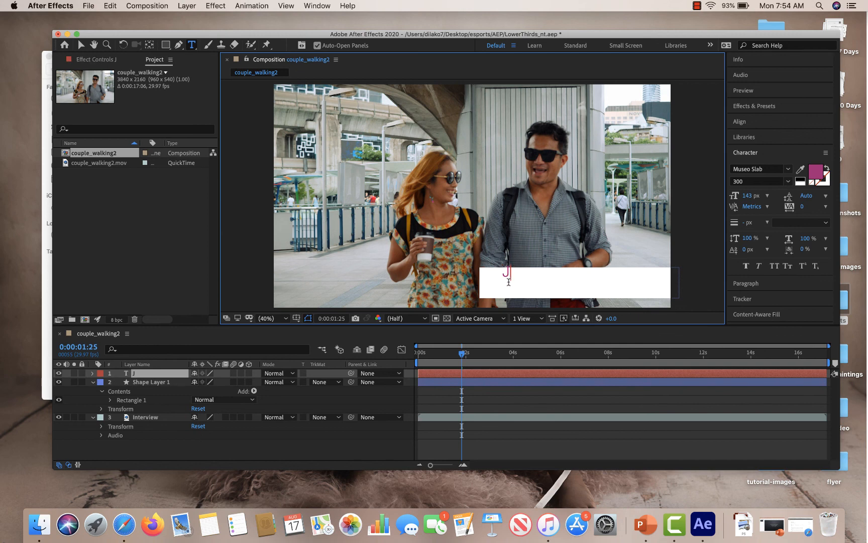
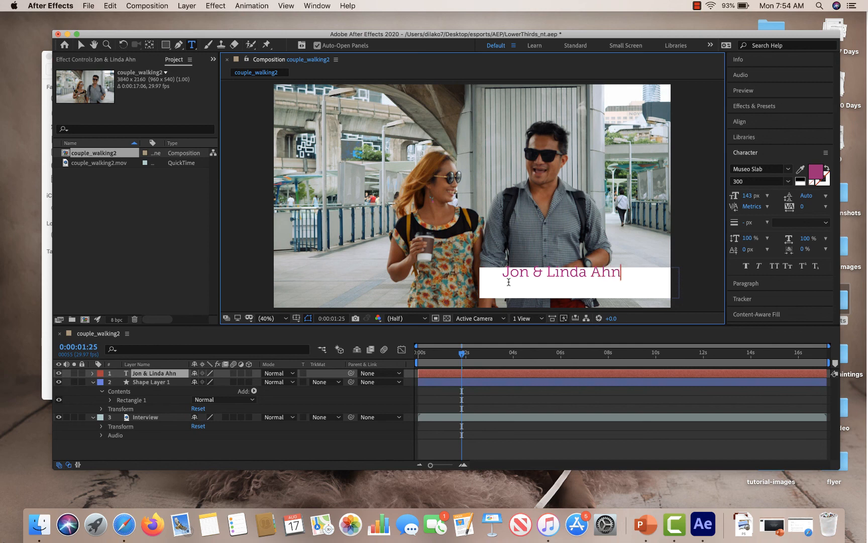
Add a second line of text reading GAMING COUPLE below the names.
{"action": "key", "text": "Return"}
{"action": "type", "text": "Gam"}
{"action": "key", "text": "BackSpace"}
{"action": "key", "text": "BackSpace"}
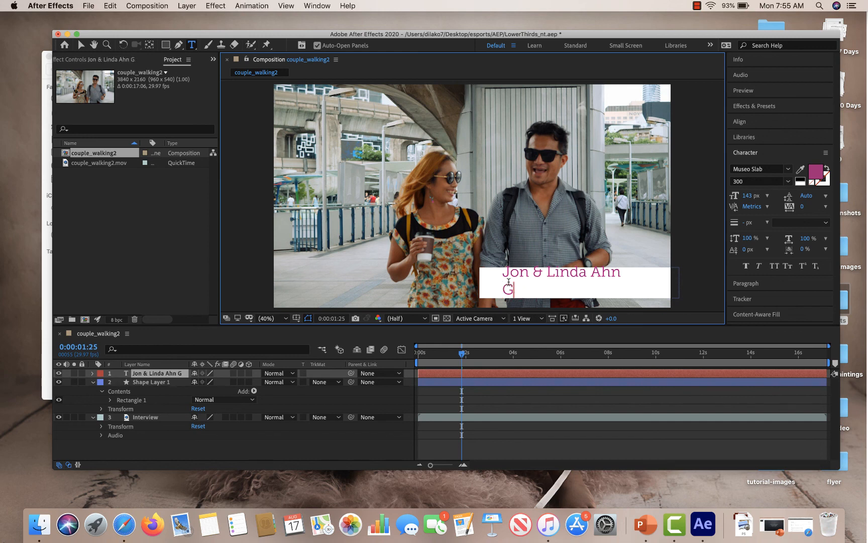
{"action": "type", "text": "AMING "}
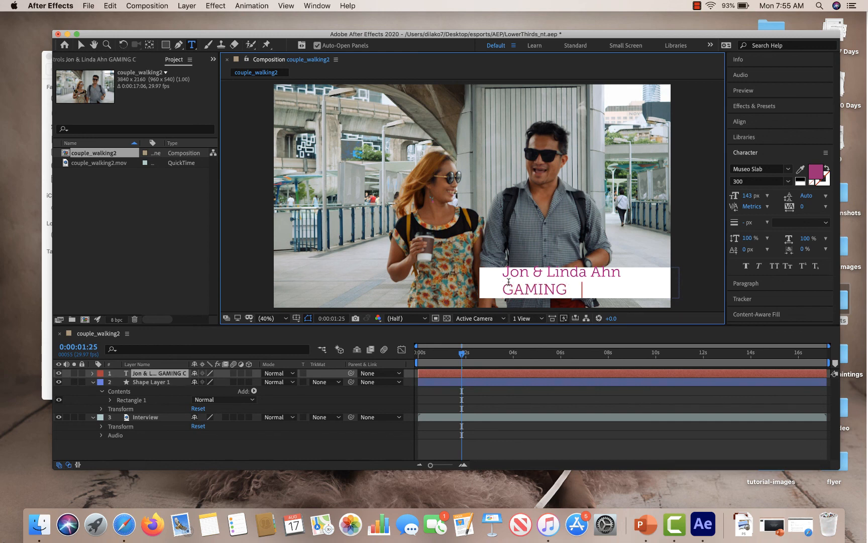
{"action": "type", "text": "COUPLE"}
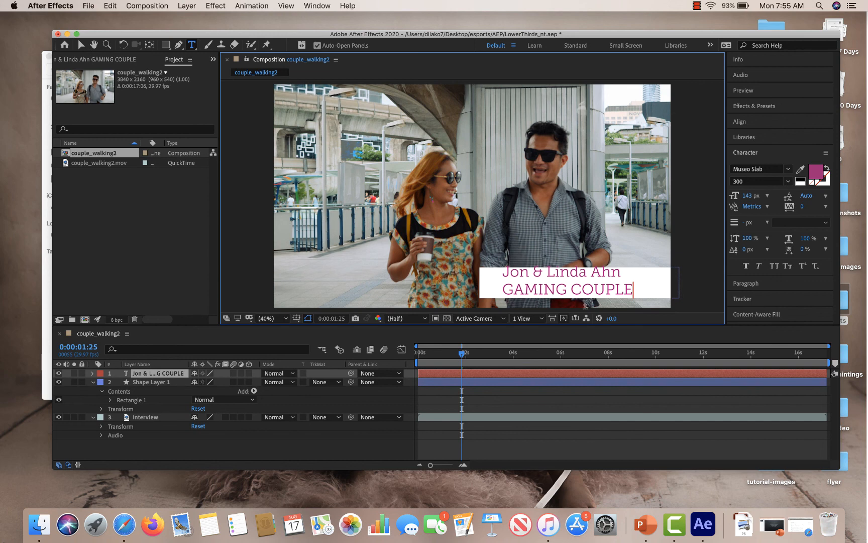
Set the GAMING COUPLE line's font size to 70 px and the names line to 165 px.
{"action": "left_click_drag", "start_coordinate": [639, 289], "coordinate": [480, 285]}
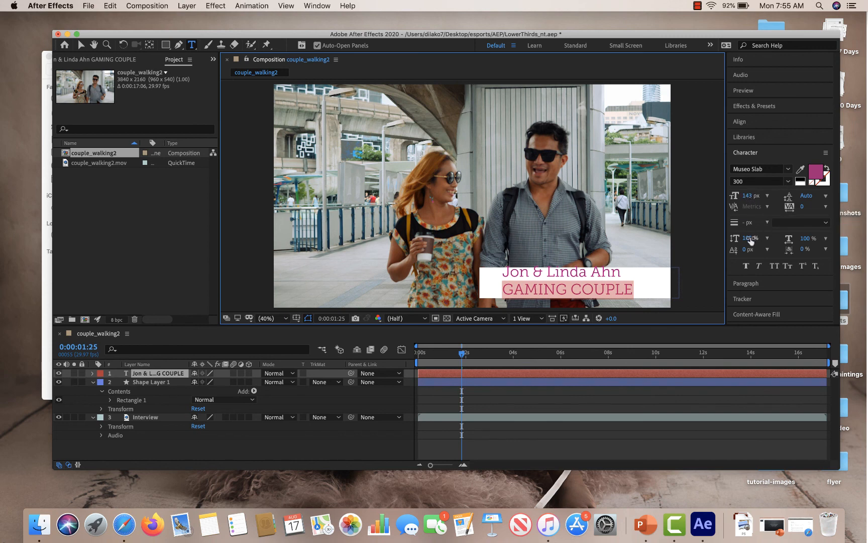
{"action": "left_click_drag", "start_coordinate": [749, 197], "coordinate": [707, 198]}
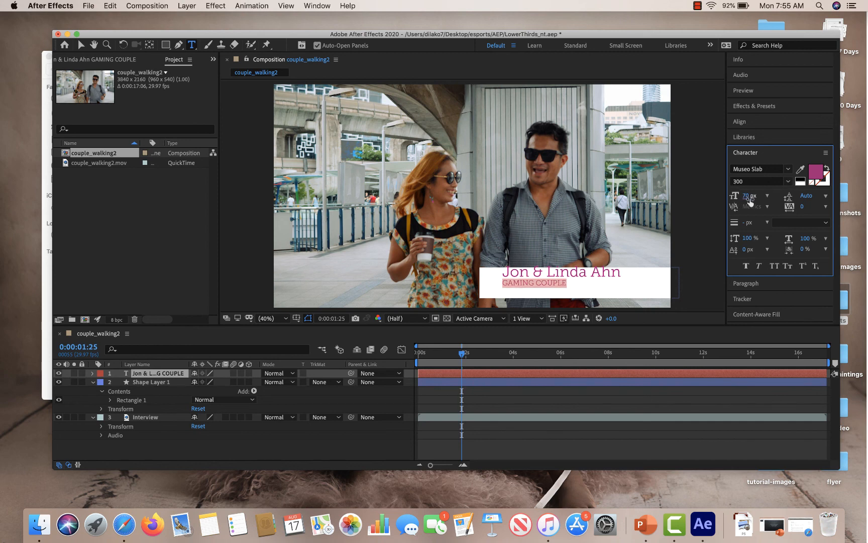
{"action": "left_click", "coordinate": [610, 268]}
{"action": "left_click_drag", "start_coordinate": [621, 270], "coordinate": [497, 259]}
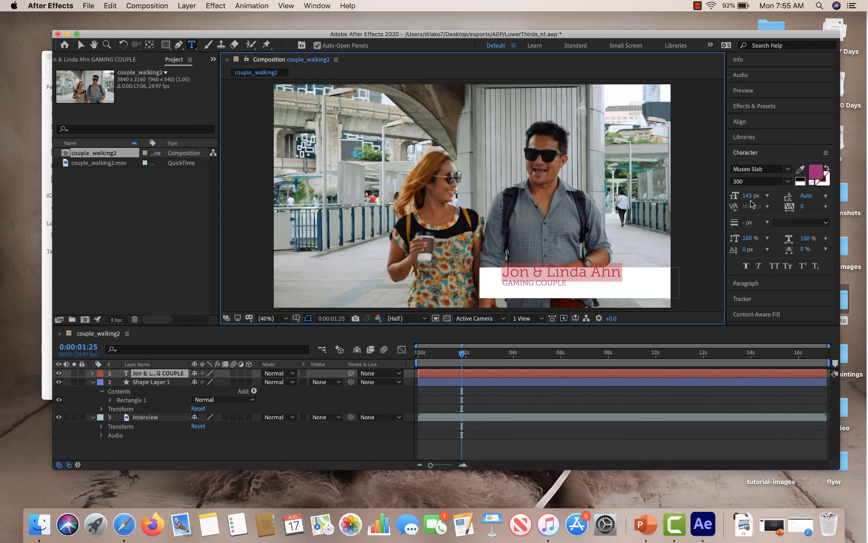
{"action": "left_click_drag", "start_coordinate": [748, 197], "coordinate": [763, 199]}
Change the GAMING COUPLE line's font style to Museo Slab 700.
{"action": "left_click_drag", "start_coordinate": [568, 283], "coordinate": [484, 282]}
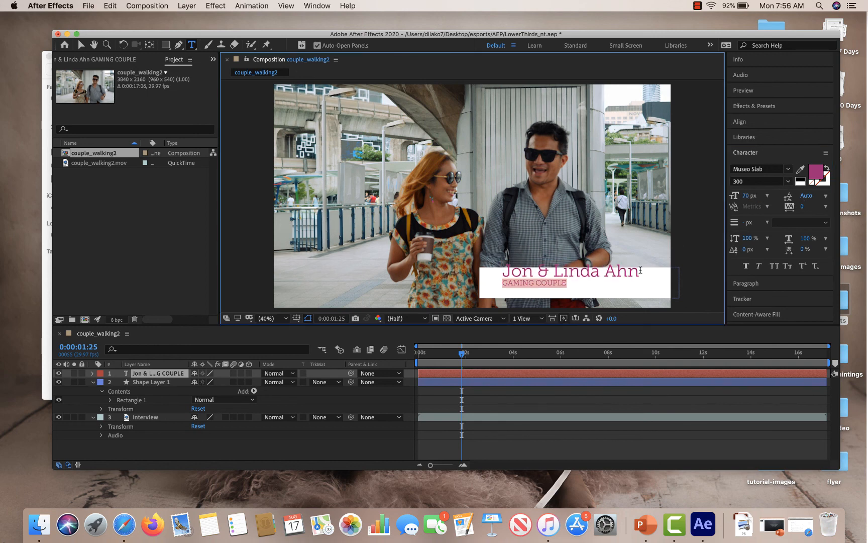
{"action": "left_click", "coordinate": [779, 182]}
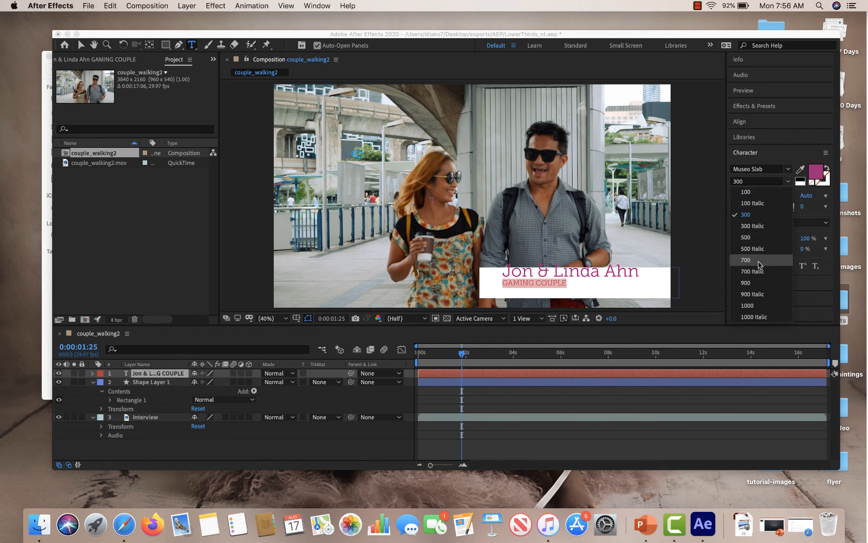
{"action": "left_click", "coordinate": [760, 260]}
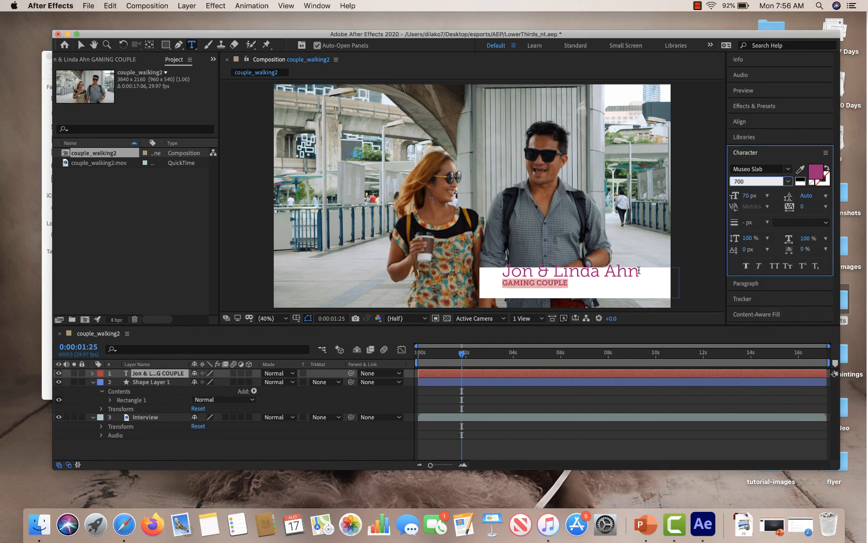
Move the title text layer slightly down and left within the white bar.
{"action": "left_click_drag", "start_coordinate": [639, 269], "coordinate": [488, 247]}
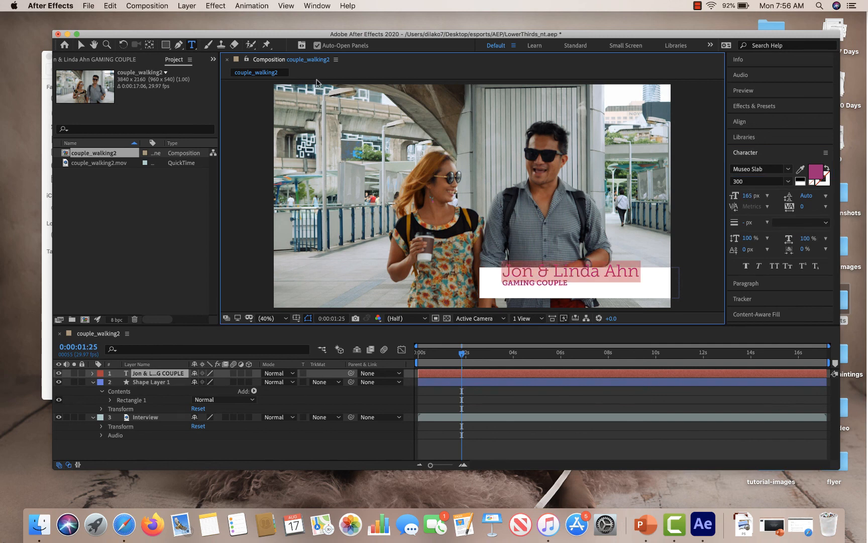
{"action": "left_click", "coordinate": [80, 44]}
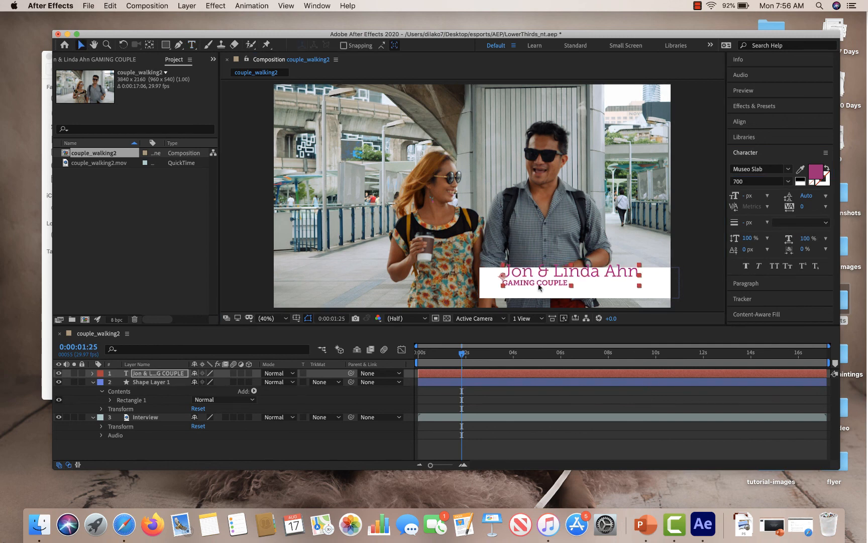
{"action": "left_click_drag", "start_coordinate": [532, 275], "coordinate": [518, 284]}
{"action": "key", "text": "Caps_Lock"}
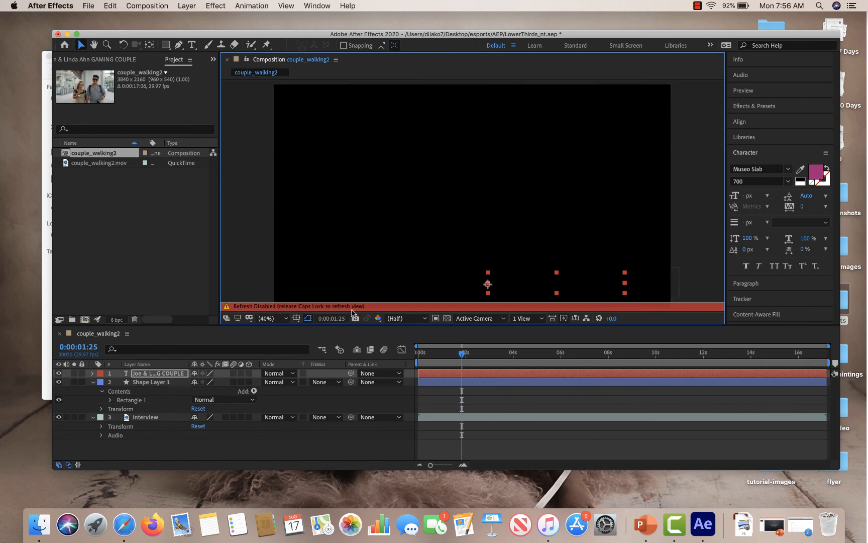
{"action": "key", "text": "Caps_Lock"}
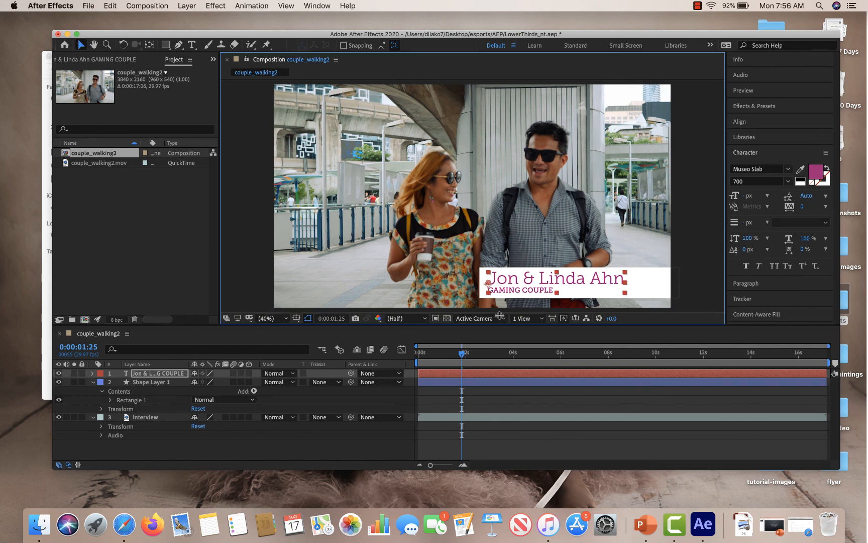
Deselect the text, select the white rectangle shape layer and switch to the Type tool.
{"action": "left_click", "coordinate": [690, 254]}
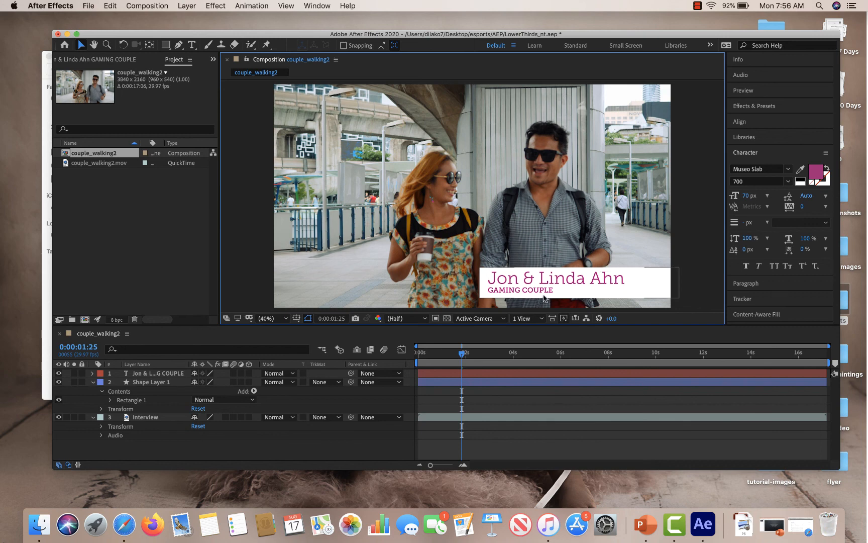
{"action": "left_click", "coordinate": [544, 298]}
{"action": "key", "text": "super+t"}
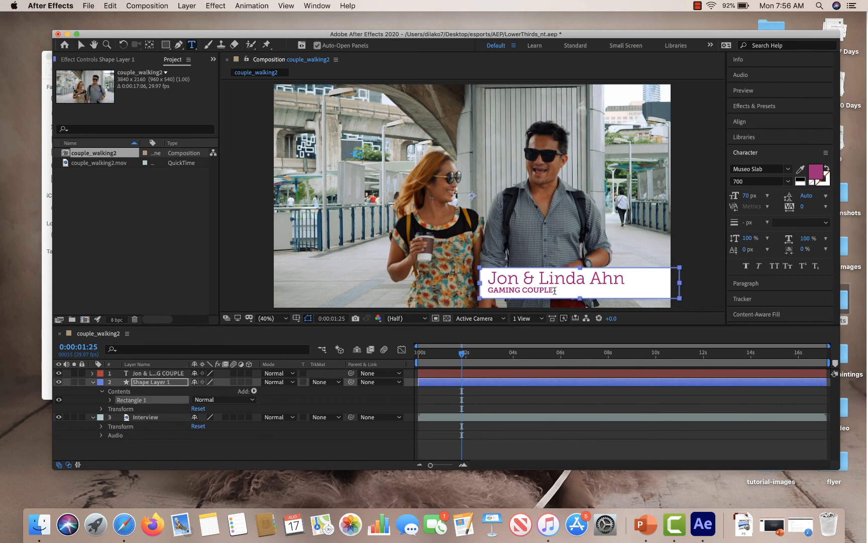
Append " - 5 YEARS" to the end of the GAMING COUPLE line and deselect the text.
{"action": "left_click", "coordinate": [551, 289]}
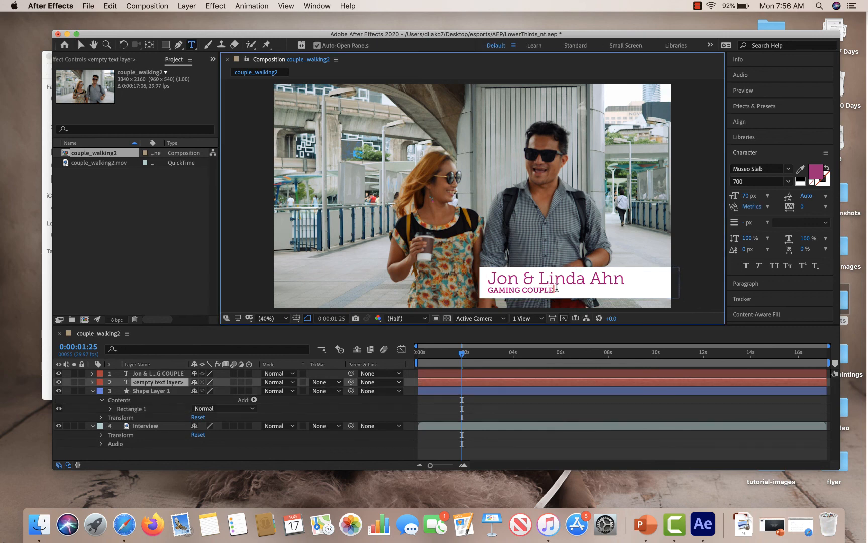
{"action": "left_click", "coordinate": [544, 290]}
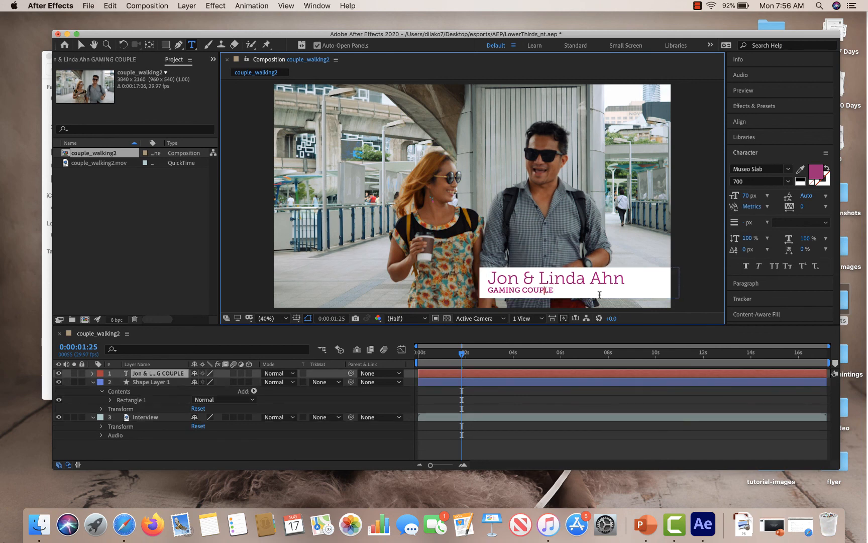
{"action": "type", "text": "- "}
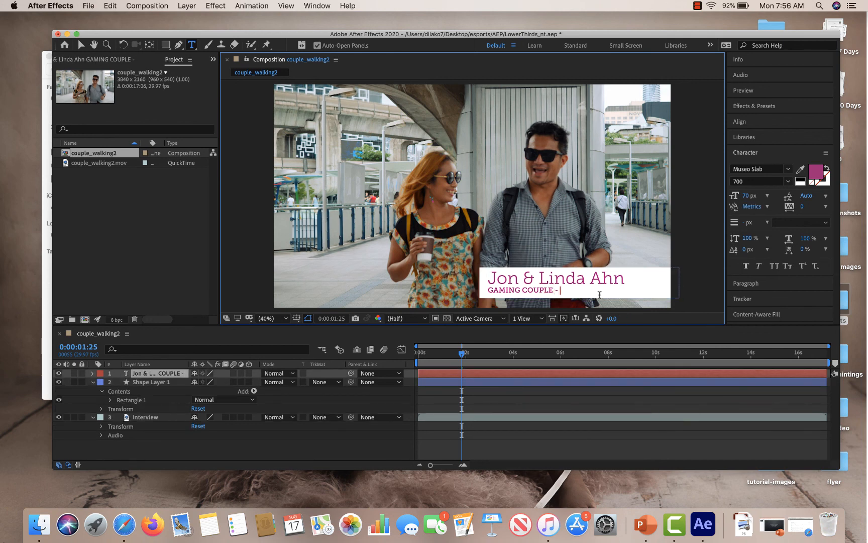
{"action": "type", "text": "5 years"}
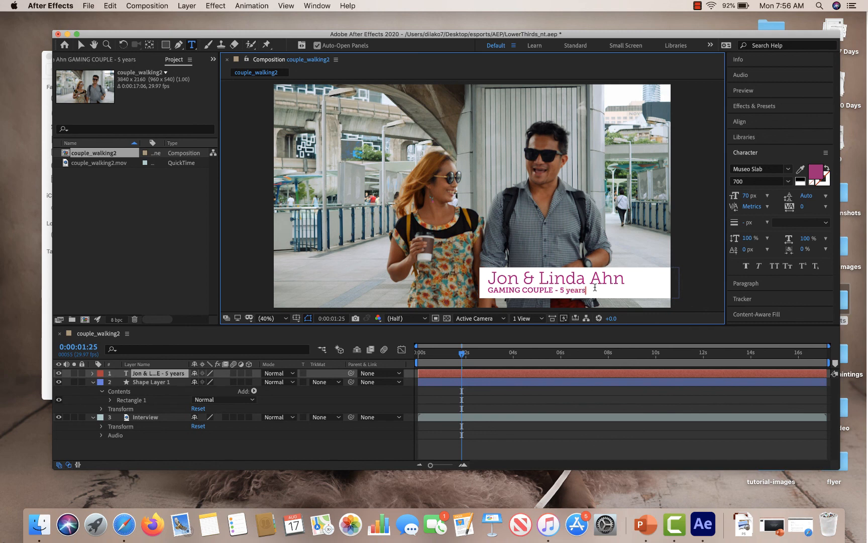
{"action": "key", "text": "BackSpace"}
{"action": "key", "text": "BackSpace"}
{"action": "key", "text": "BackSpace"}
{"action": "key", "text": "BackSpace"}
{"action": "key", "text": "BackSpace"}
{"action": "key", "text": "BackSpace"}
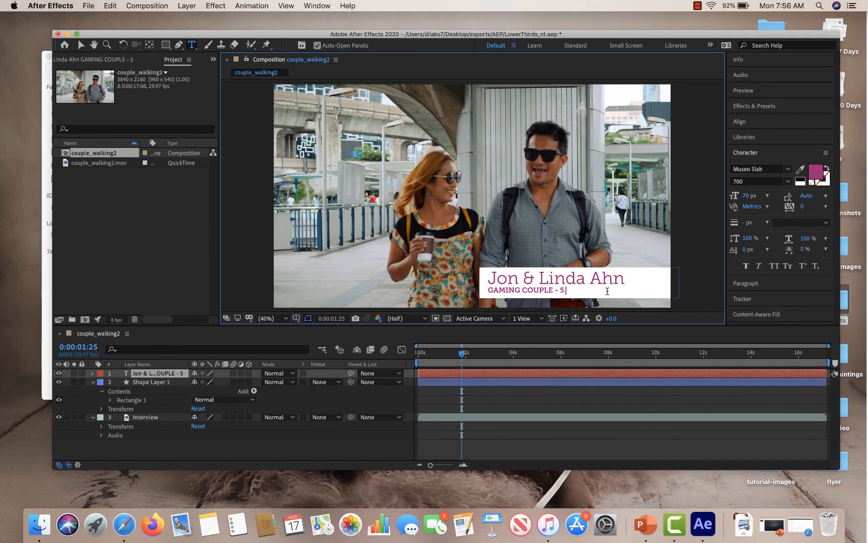
{"action": "type", "text": "YEARS"}
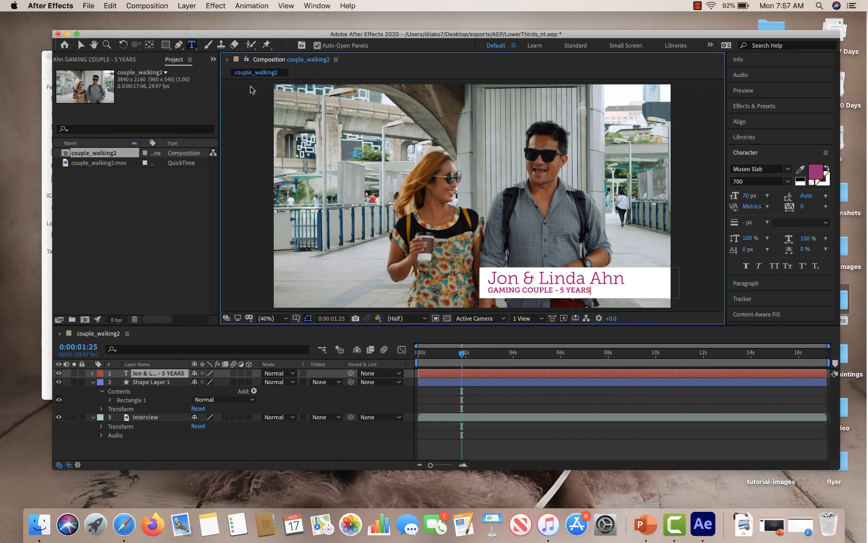
{"action": "left_click", "coordinate": [81, 45]}
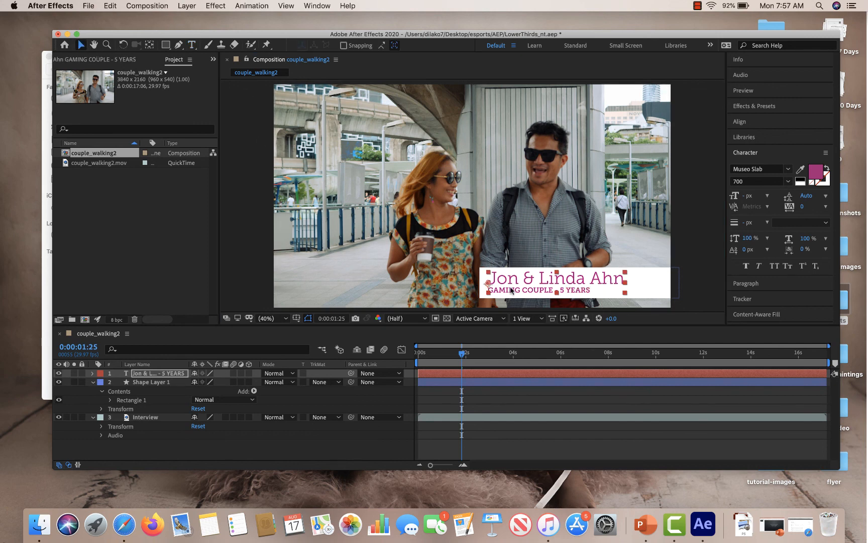
{"action": "left_click", "coordinate": [687, 248]}
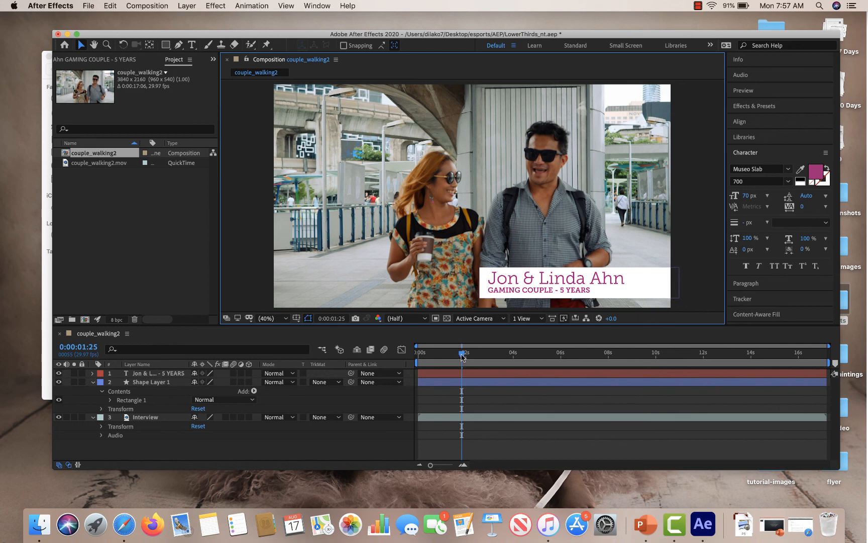
{"action": "left_click_drag", "start_coordinate": [463, 355], "coordinate": [418, 355]}
{"action": "left_click", "coordinate": [699, 6]}
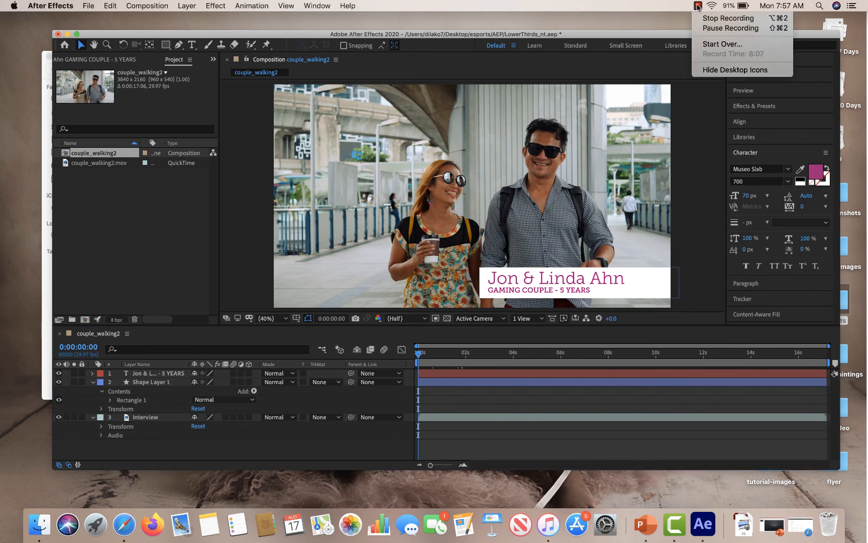
{"action": "left_click", "coordinate": [728, 28]}
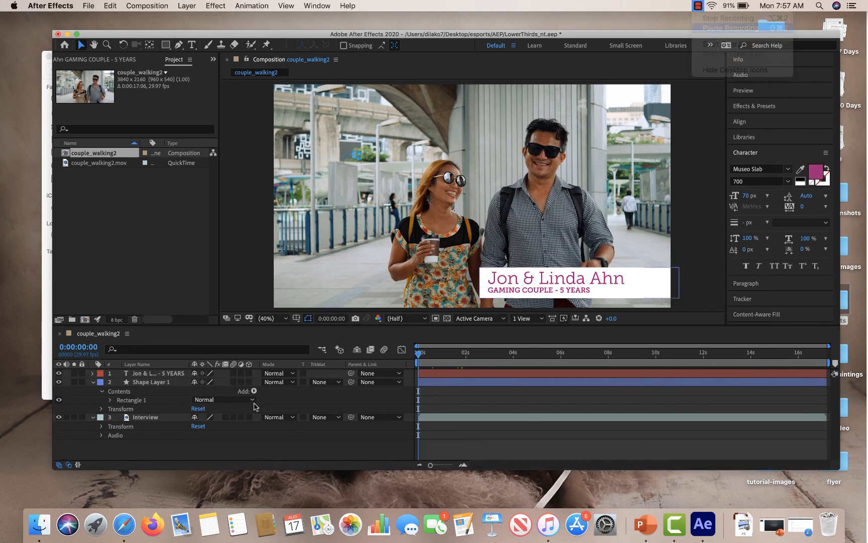
Rename the shape layer to "Lower Third Background".
{"action": "left_click", "coordinate": [93, 418]}
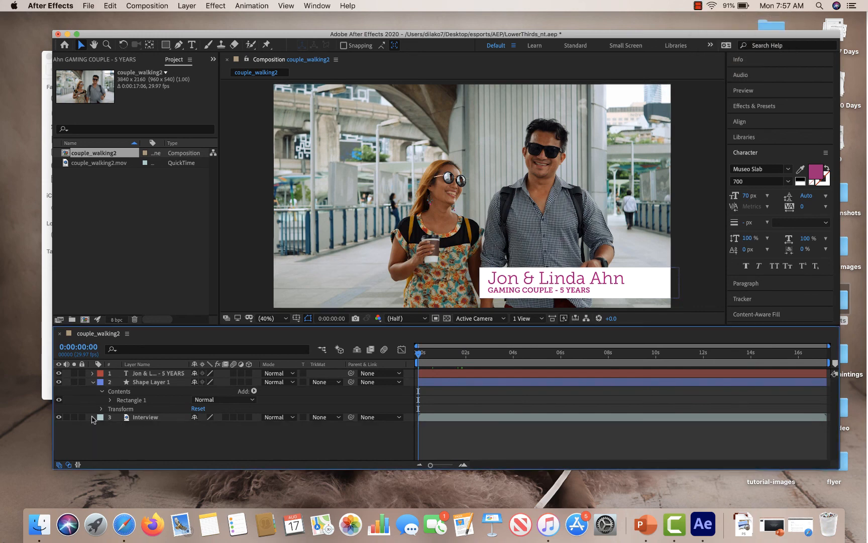
{"action": "left_click", "coordinate": [94, 382]}
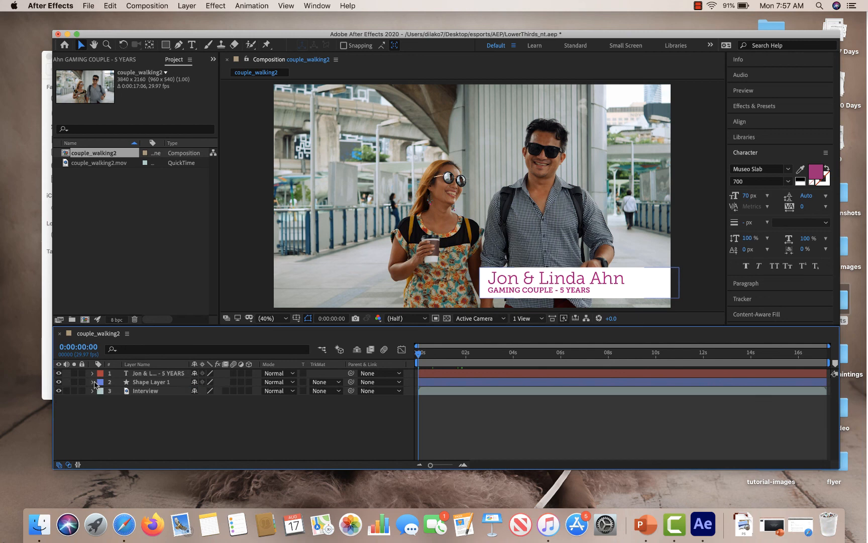
{"action": "left_click", "coordinate": [153, 382]}
{"action": "right_click", "coordinate": [153, 384]}
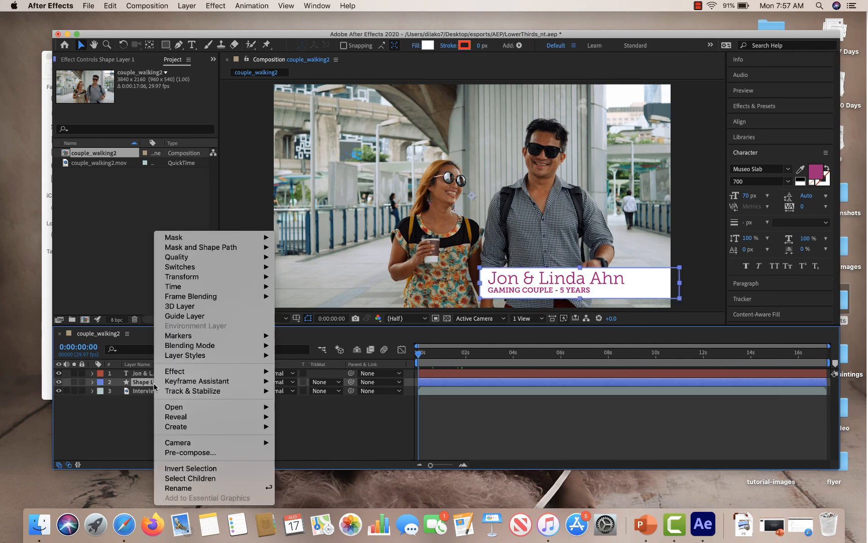
{"action": "left_click", "coordinate": [179, 488]}
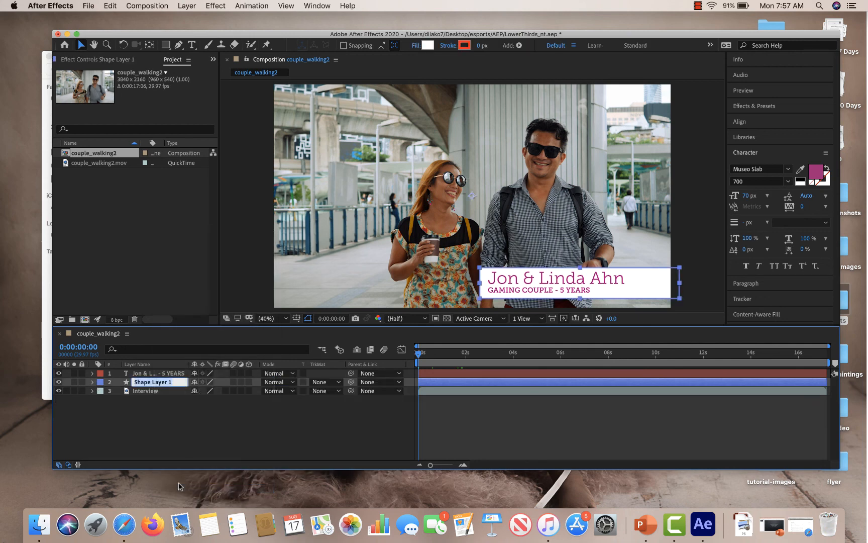
{"action": "type", "text": "L"}
{"action": "type", "text": "ower Third Background"}
{"action": "key", "text": "Return"}
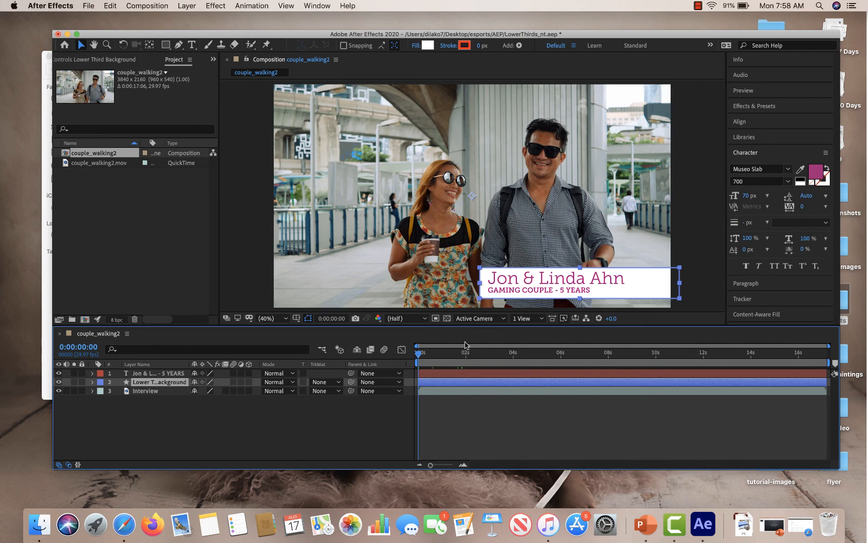
At about 1:03, set an Opacity keyframe of 0% on the Lower Third Background layer.
{"action": "left_click_drag", "start_coordinate": [420, 357], "coordinate": [445, 358]}
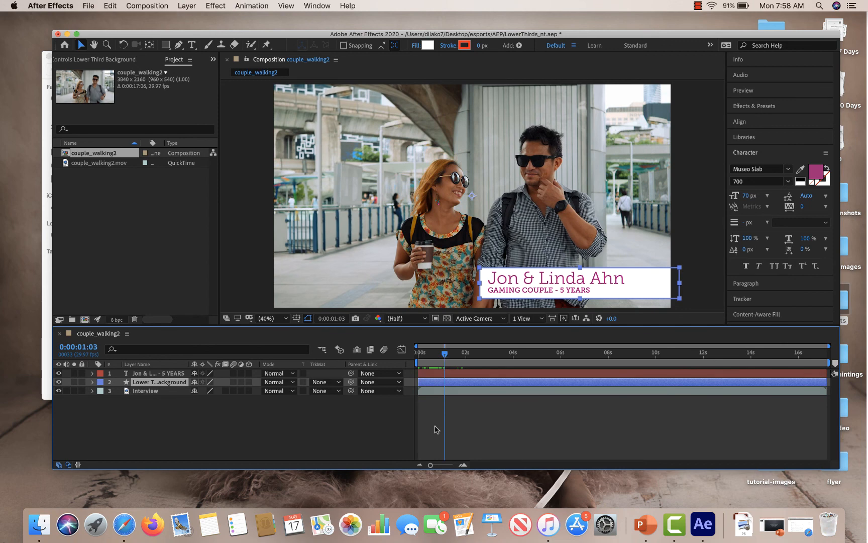
{"action": "left_click", "coordinate": [92, 382]}
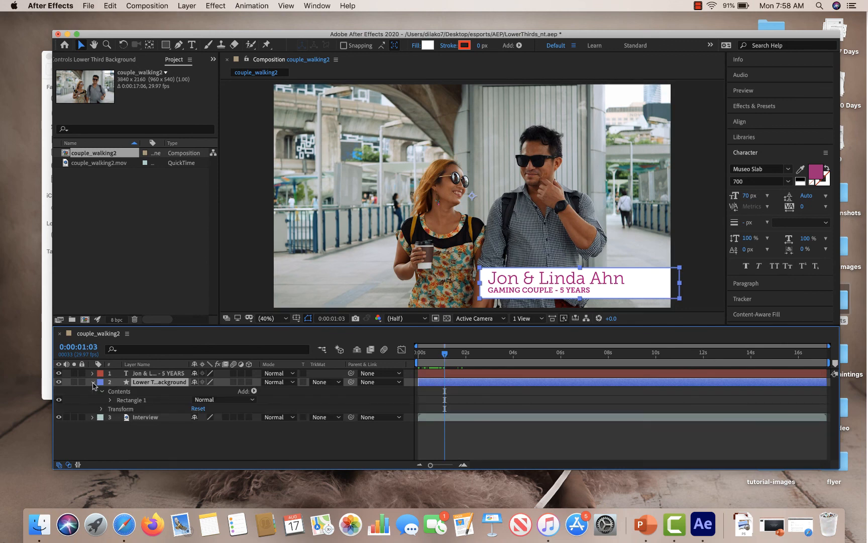
{"action": "left_click", "coordinate": [101, 409]}
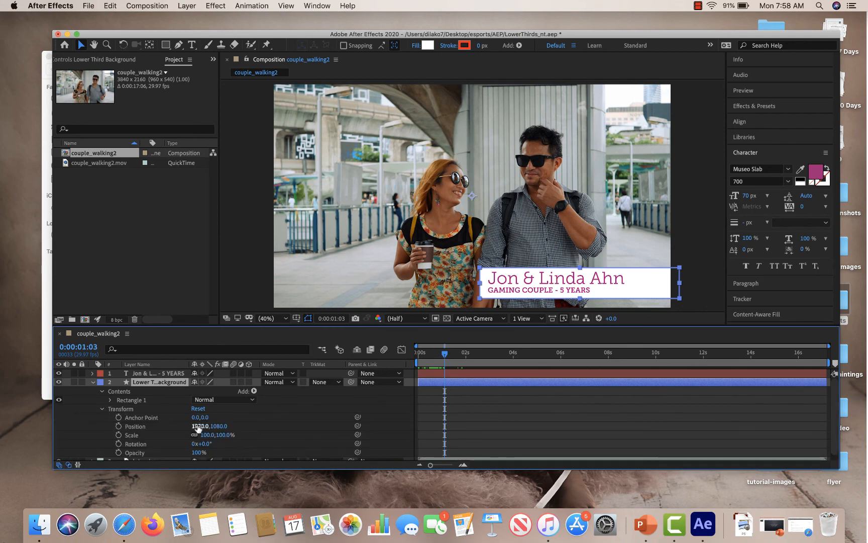
{"action": "scroll", "coordinate": [200, 427], "scroll_direction": "down", "scroll_amount": 1}
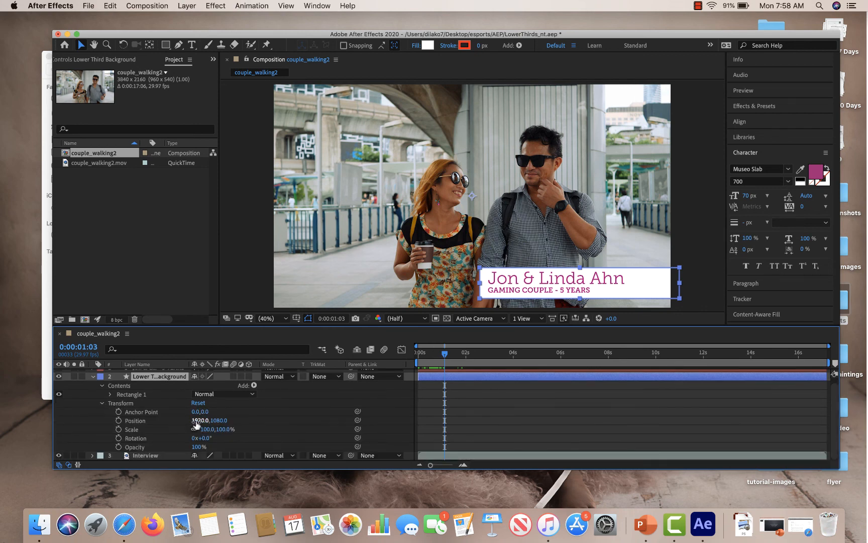
{"action": "left_click", "coordinate": [119, 447]}
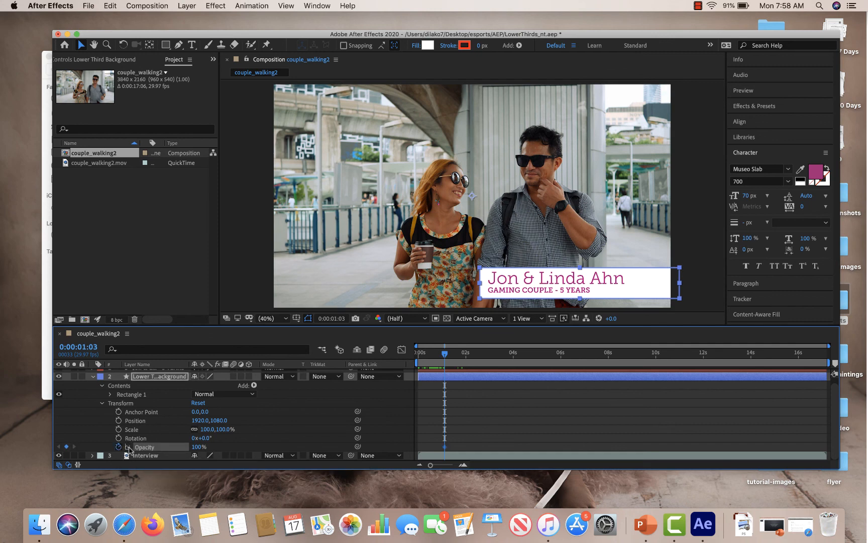
{"action": "left_click_drag", "start_coordinate": [202, 448], "coordinate": [112, 445]}
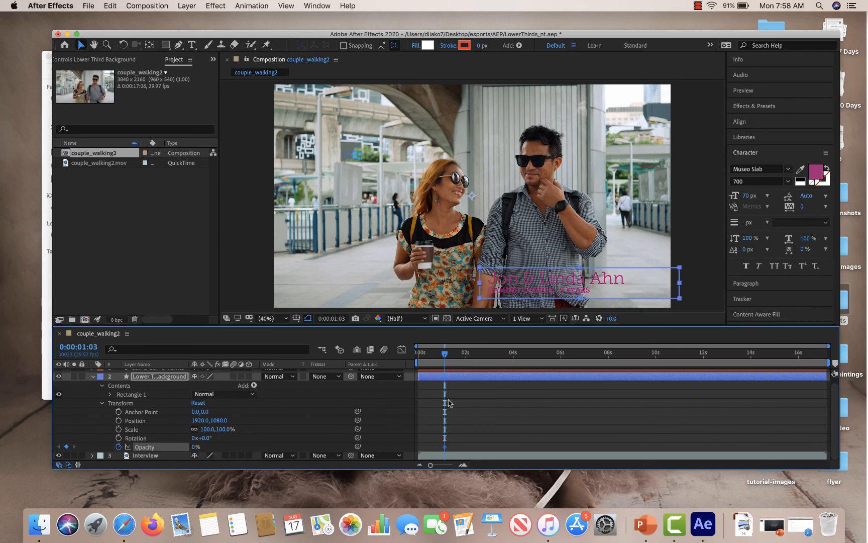
At 2:00, add a second Opacity keyframe on the background layer set to 100%.
{"action": "left_click_drag", "start_coordinate": [444, 356], "coordinate": [467, 352]}
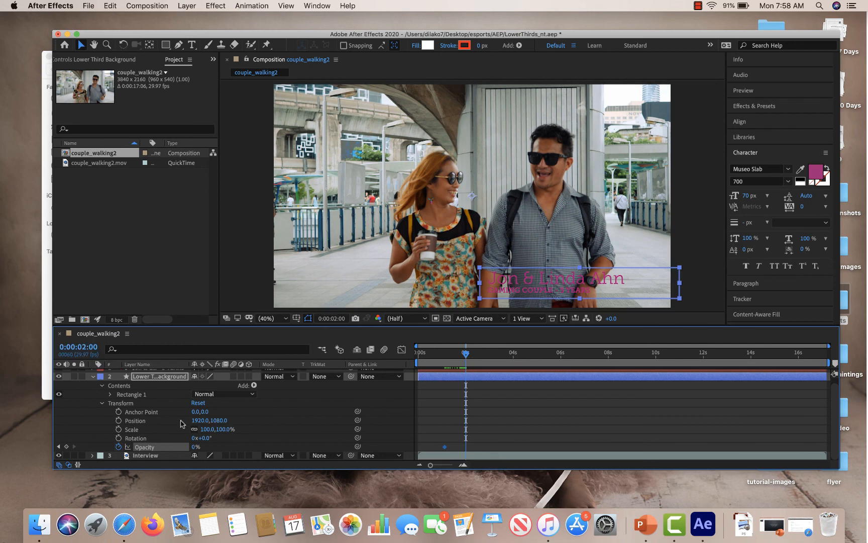
{"action": "left_click", "coordinate": [66, 446]}
{"action": "left_click_drag", "start_coordinate": [195, 447], "coordinate": [272, 454]}
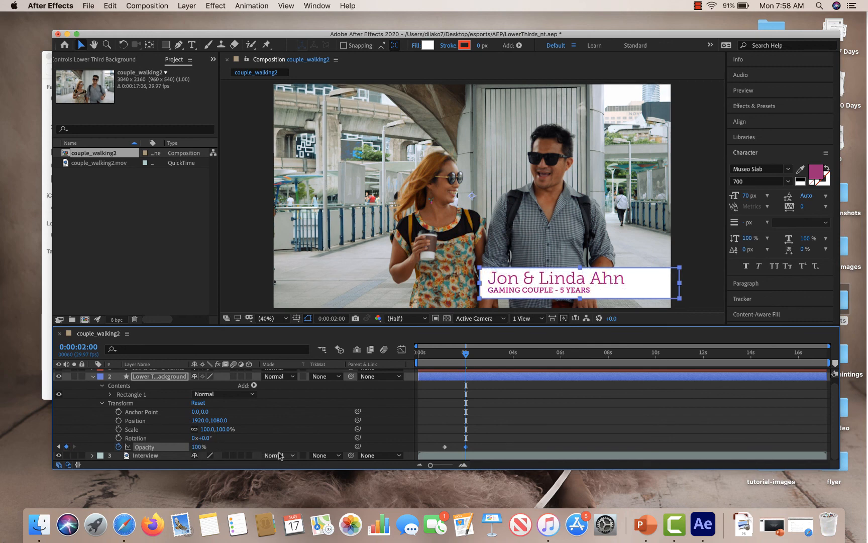
Scrub through the start of the timeline to preview the background fade-in.
{"action": "left_click_drag", "start_coordinate": [463, 355], "coordinate": [464, 374]}
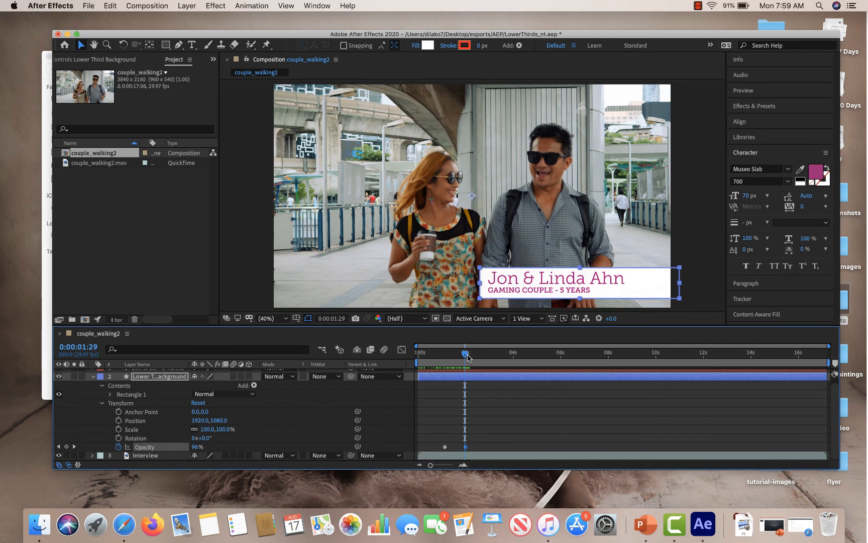
{"action": "left_click_drag", "start_coordinate": [468, 357], "coordinate": [418, 358]}
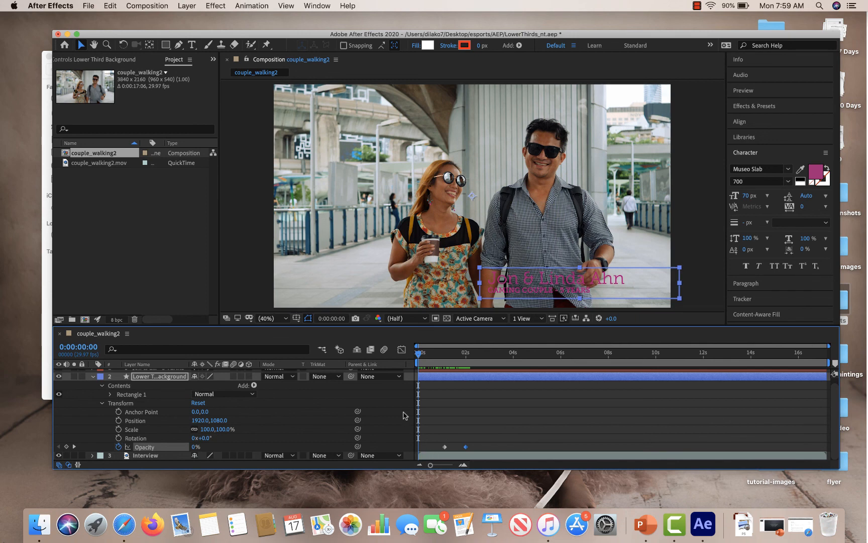
{"action": "left_click", "coordinate": [93, 377]}
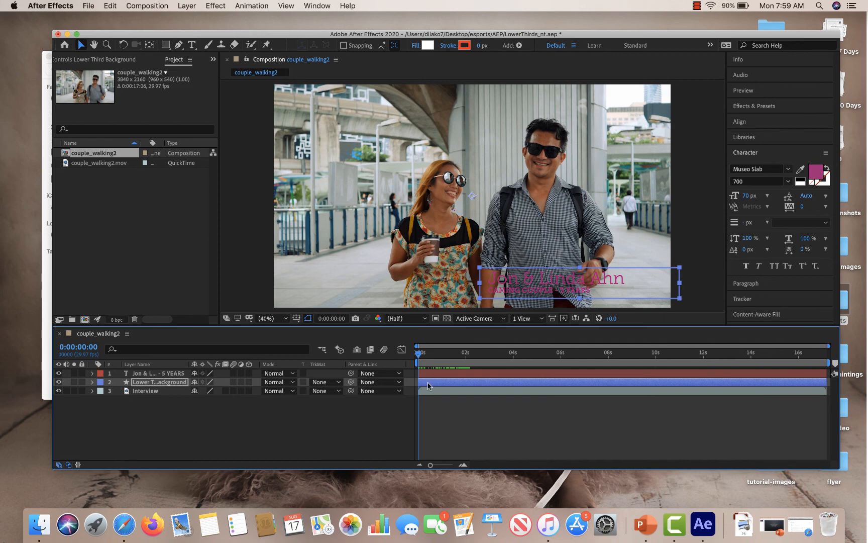
Slide the background layer slightly later in the timeline and retime its 100% Opacity keyframe to around 2 seconds.
{"action": "left_click_drag", "start_coordinate": [427, 381], "coordinate": [440, 385]}
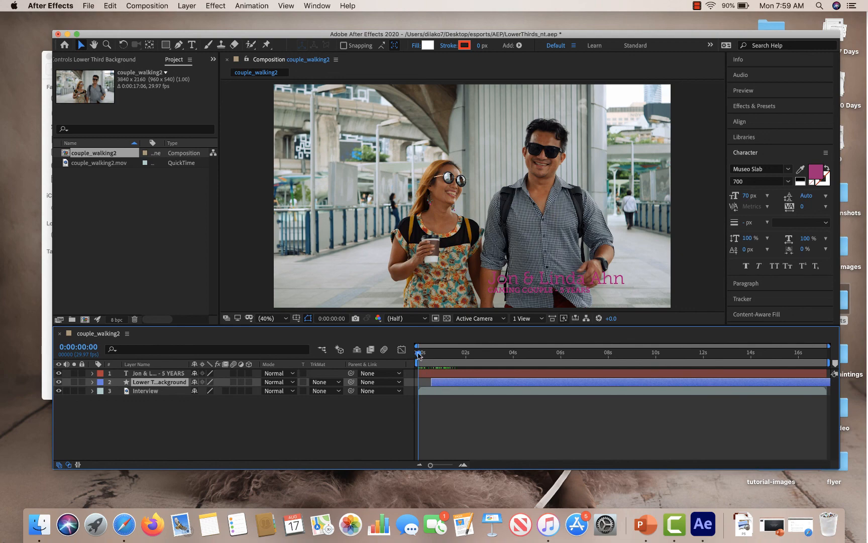
{"action": "left_click_drag", "start_coordinate": [419, 354], "coordinate": [466, 367]}
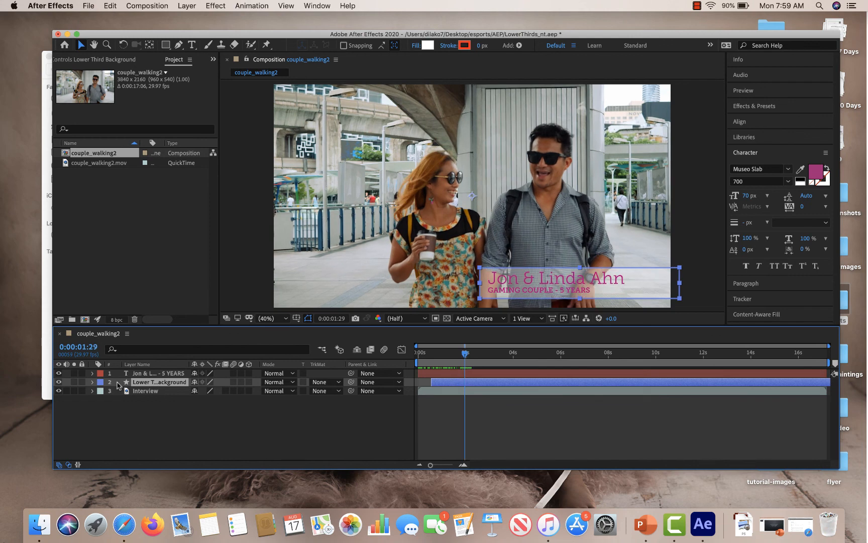
{"action": "left_click", "coordinate": [93, 382]}
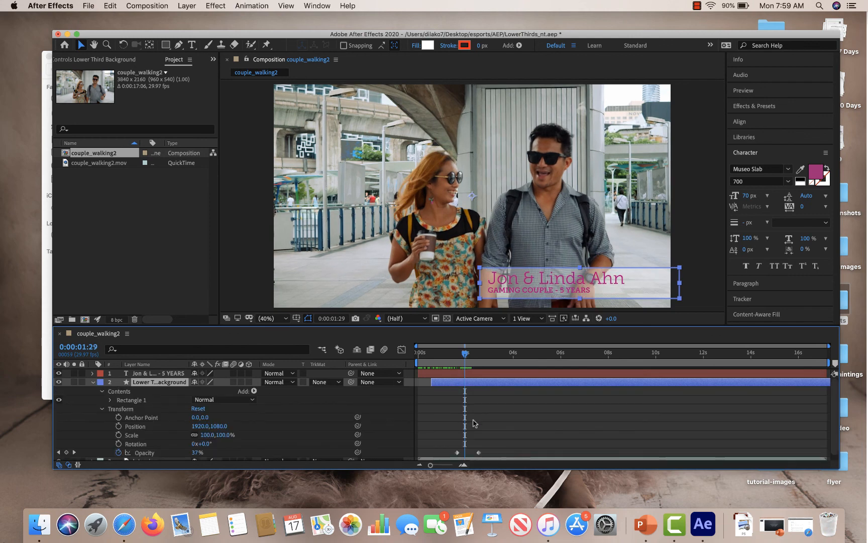
{"action": "left_click", "coordinate": [478, 452]}
{"action": "left_click_drag", "start_coordinate": [477, 454], "coordinate": [465, 455]}
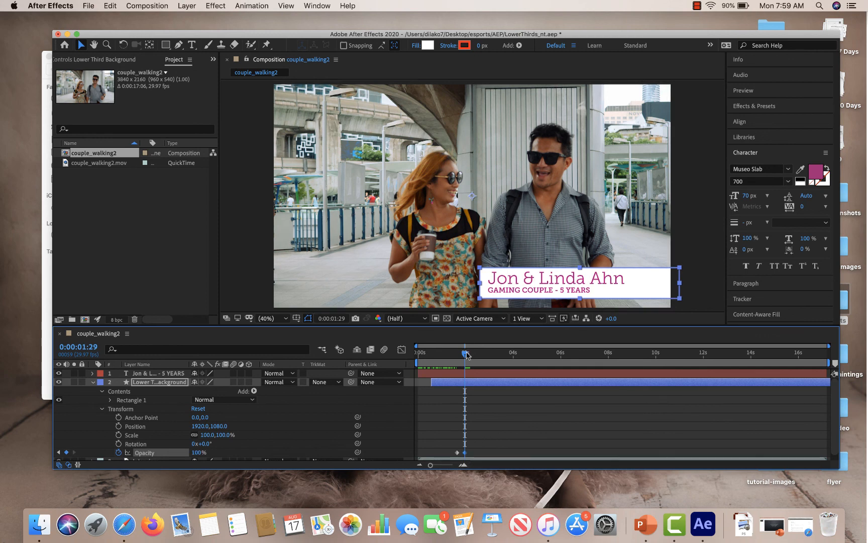
{"action": "left_click_drag", "start_coordinate": [466, 352], "coordinate": [476, 376]}
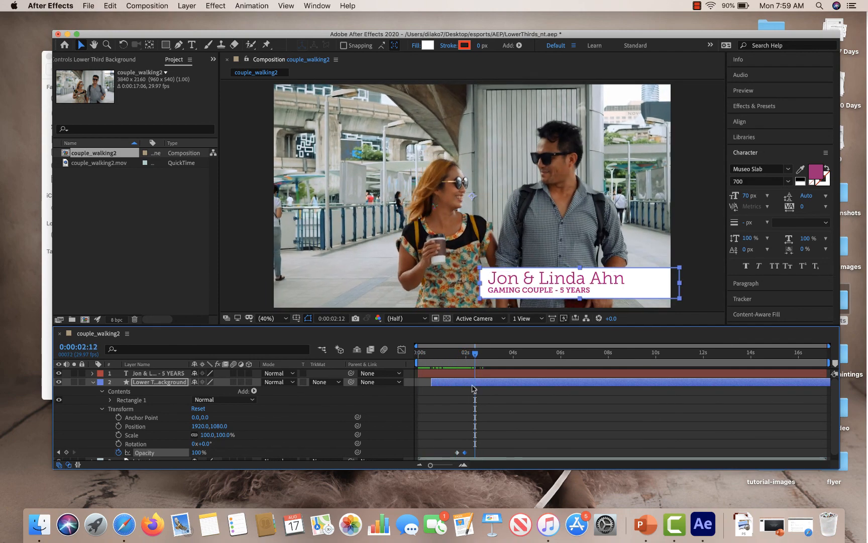
{"action": "left_click_drag", "start_coordinate": [465, 452], "coordinate": [470, 453]}
Move the name text layer off the frame's right edge at about 0:16 and set a Position keyframe there at 3920, 1930.
{"action": "left_click", "coordinate": [93, 382]}
{"action": "left_click", "coordinate": [93, 373]}
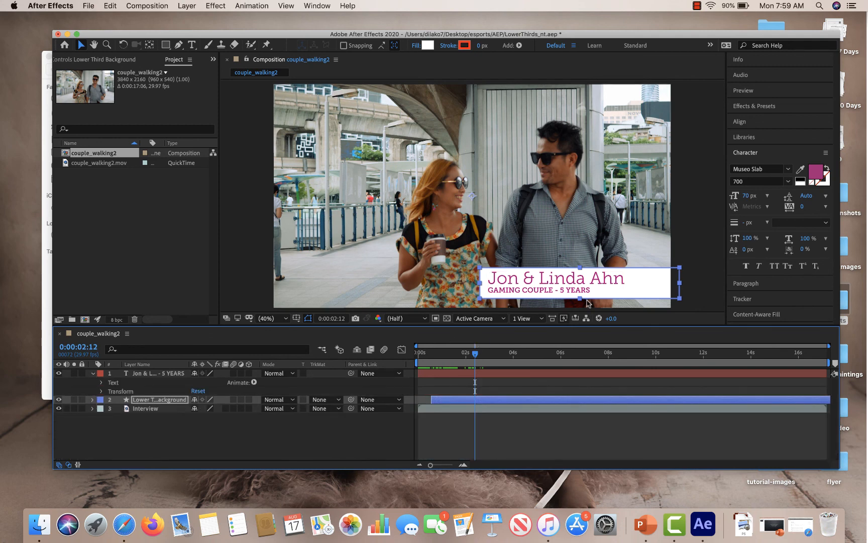
{"action": "key", "text": "comma"}
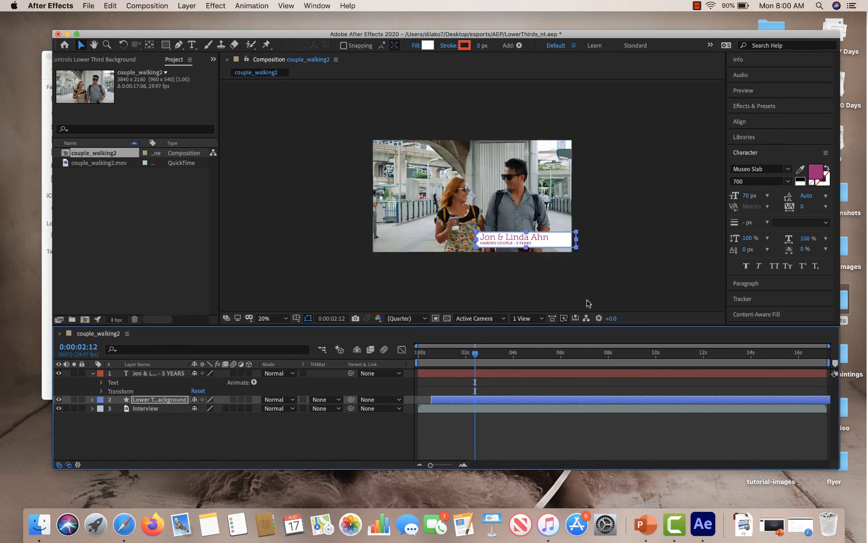
{"action": "left_click", "coordinate": [572, 287]}
{"action": "left_click", "coordinate": [523, 241]}
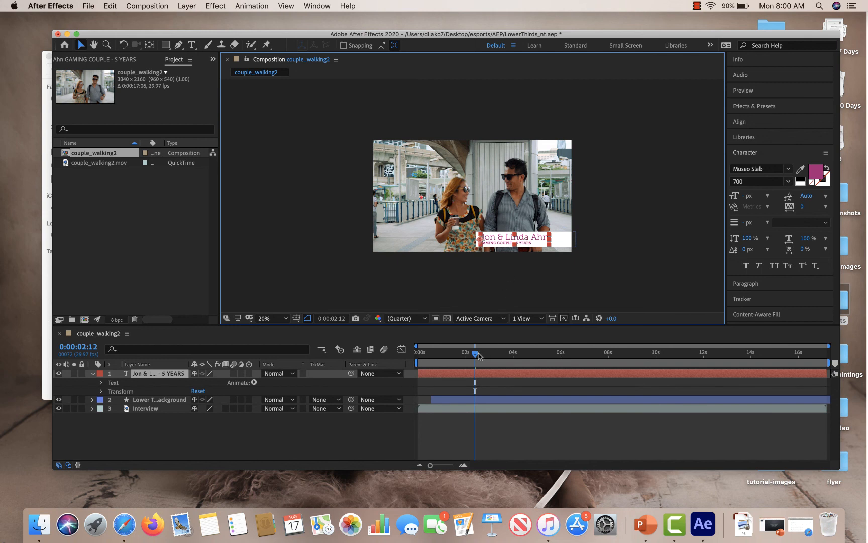
{"action": "mouse_move", "coordinate": [475, 353]}
{"action": "left_mouse_down"}
{"action": "mouse_move", "coordinate": [431, 355]}
{"action": "mouse_move", "coordinate": [468, 355]}
{"action": "left_mouse_up"}
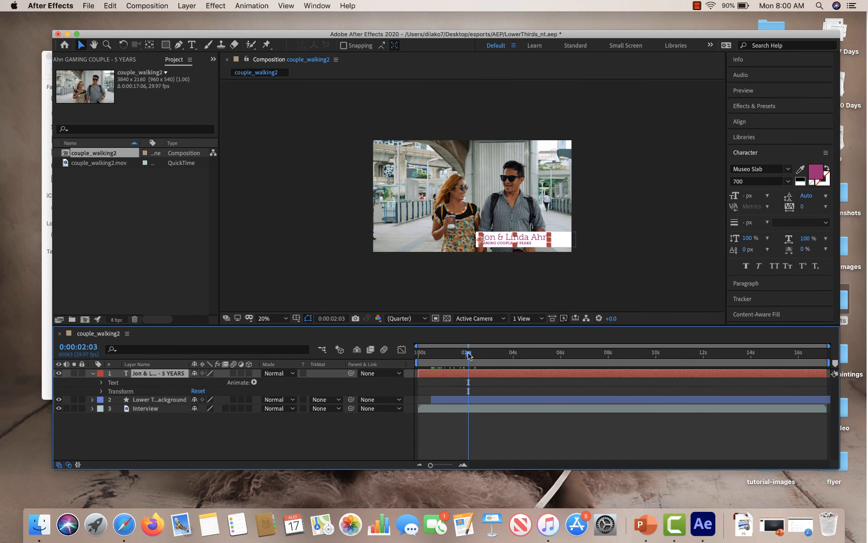
{"action": "left_click_drag", "start_coordinate": [468, 354], "coordinate": [435, 357]}
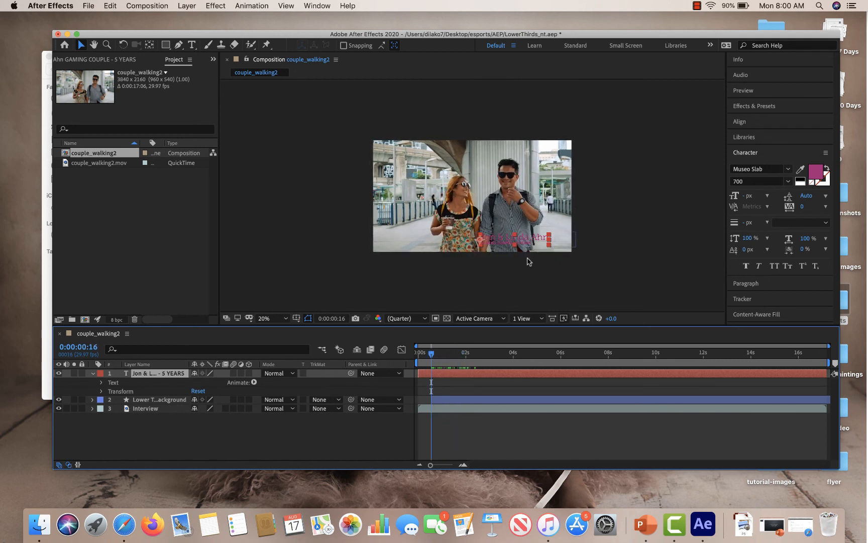
{"action": "left_click_drag", "start_coordinate": [526, 242], "coordinate": [622, 246]}
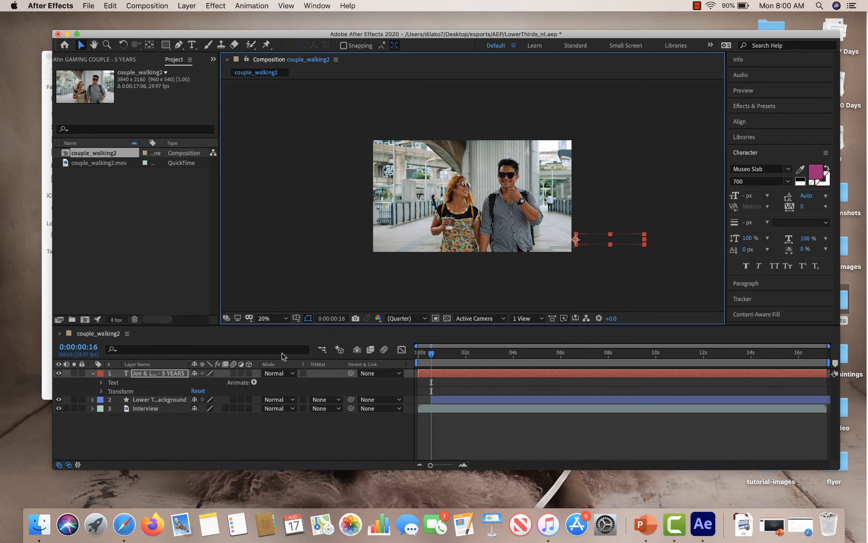
{"action": "left_click", "coordinate": [102, 391]}
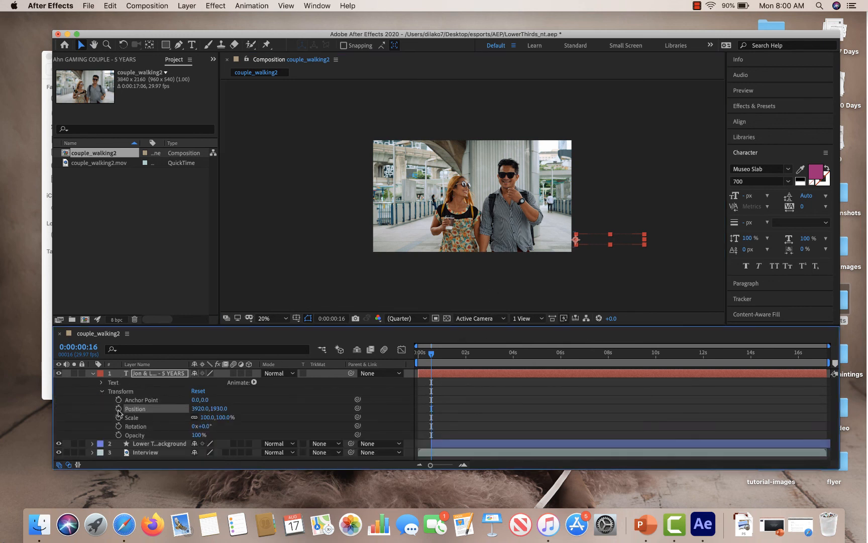
{"action": "left_click", "coordinate": [118, 408]}
At 2:00, slide the name text back into frame to add a second Position keyframe at 2100, 1930.
{"action": "left_click_drag", "start_coordinate": [431, 355], "coordinate": [487, 362]}
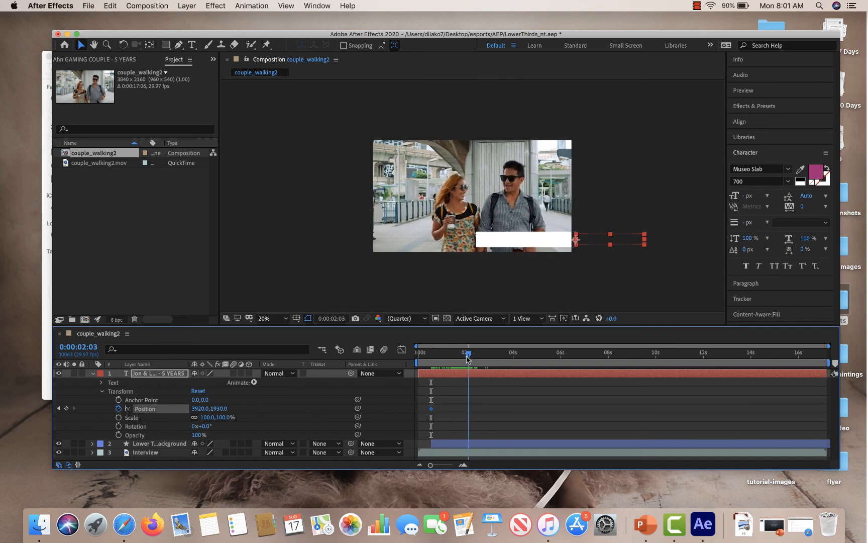
{"action": "left_click_drag", "start_coordinate": [471, 358], "coordinate": [466, 358]}
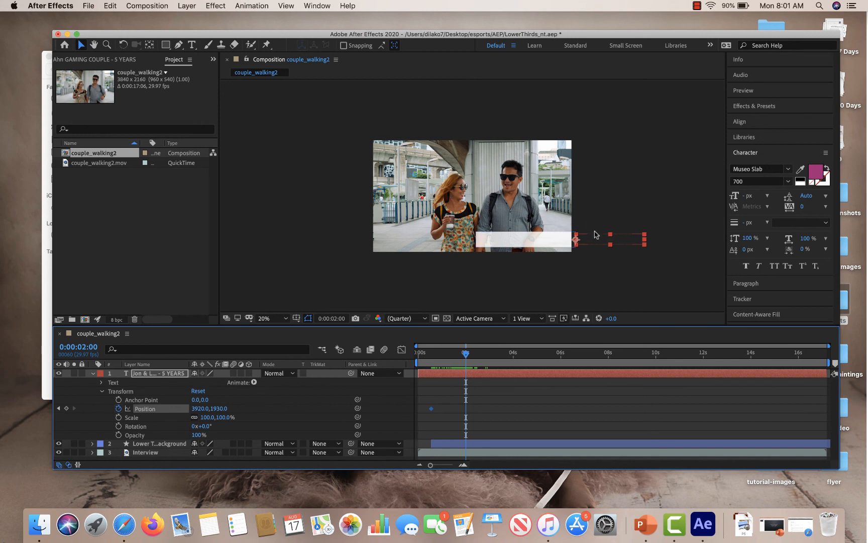
{"action": "left_click_drag", "start_coordinate": [596, 237], "coordinate": [501, 242]}
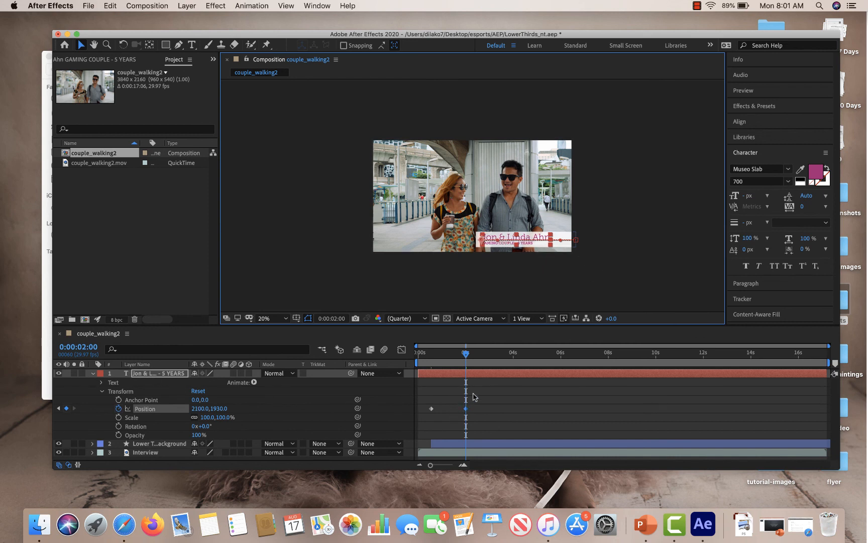
Shift both Position keyframes of the text layer later, to roughly 1.7 and 2.5 seconds.
{"action": "mouse_move", "coordinate": [466, 356]}
{"action": "left_mouse_down"}
{"action": "mouse_move", "coordinate": [437, 357]}
{"action": "mouse_move", "coordinate": [463, 356]}
{"action": "mouse_move", "coordinate": [473, 363]}
{"action": "mouse_move", "coordinate": [442, 362]}
{"action": "mouse_move", "coordinate": [467, 365]}
{"action": "left_mouse_up"}
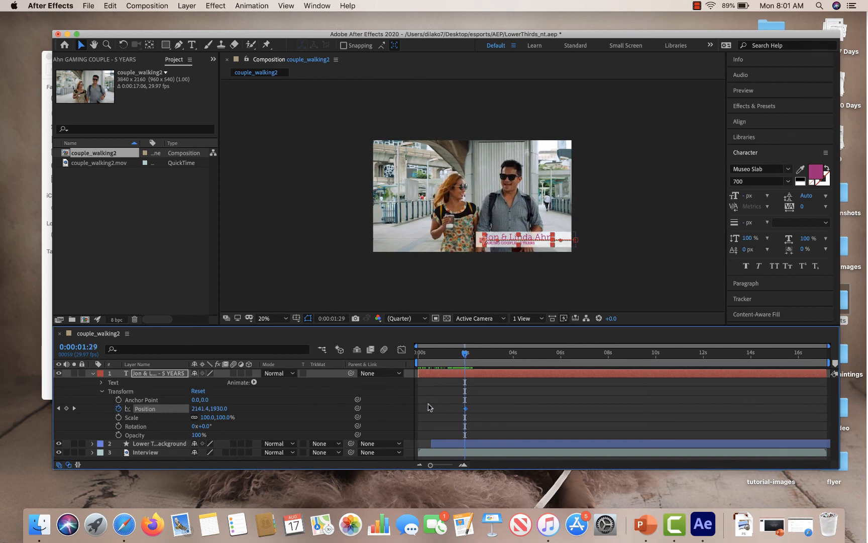
{"action": "left_click_drag", "start_coordinate": [427, 403], "coordinate": [495, 409]}
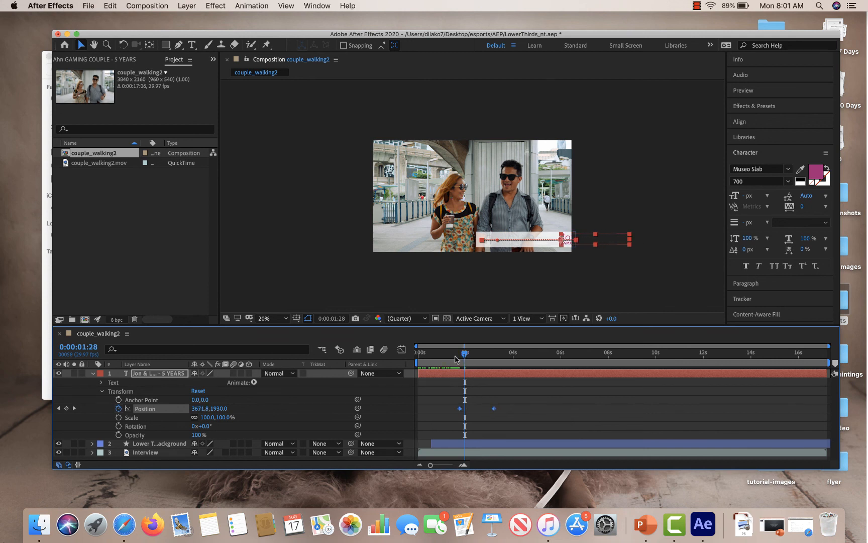
{"action": "left_click_drag", "start_coordinate": [458, 355], "coordinate": [477, 409]}
Scrub from the start to preview the text slide-in, with the composition view enlarged to fit up to 200%.
{"action": "key", "text": "Home"}
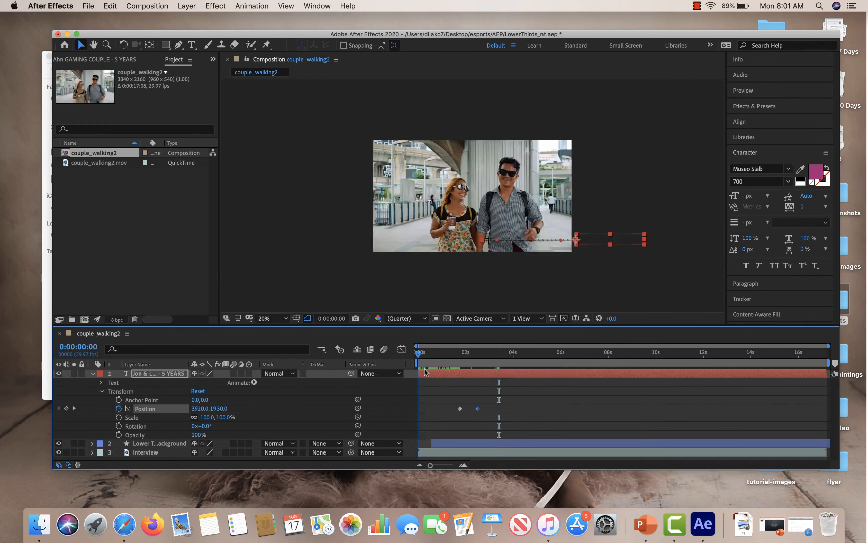
{"action": "left_click_drag", "start_coordinate": [425, 371], "coordinate": [493, 377]}
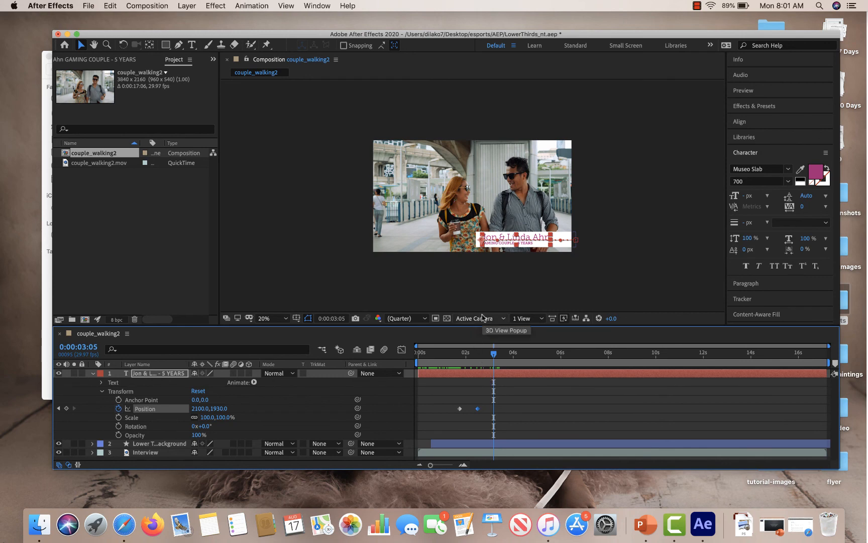
{"action": "left_click", "coordinate": [278, 318]}
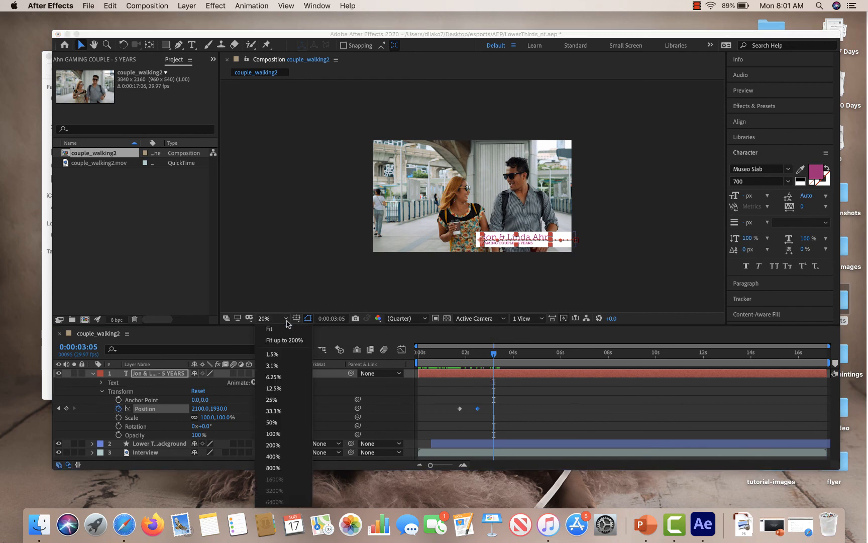
{"action": "left_click", "coordinate": [280, 339]}
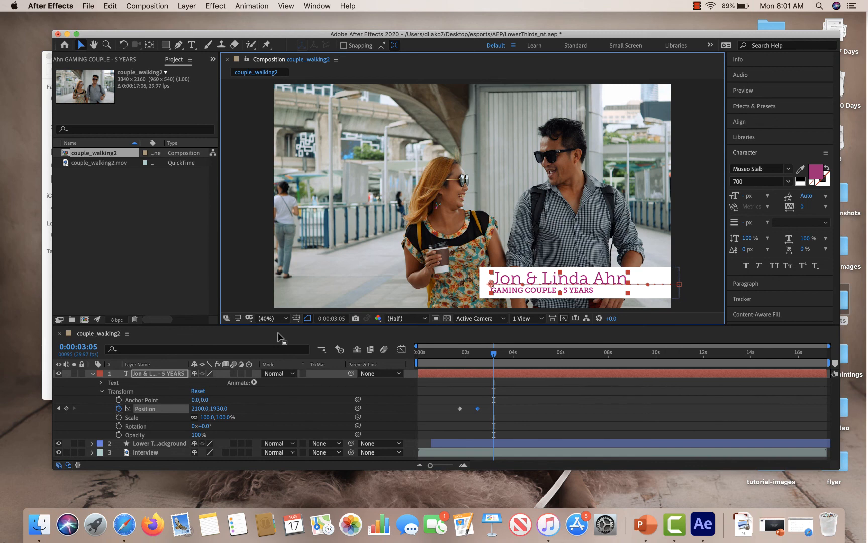
{"action": "left_click", "coordinate": [707, 259]}
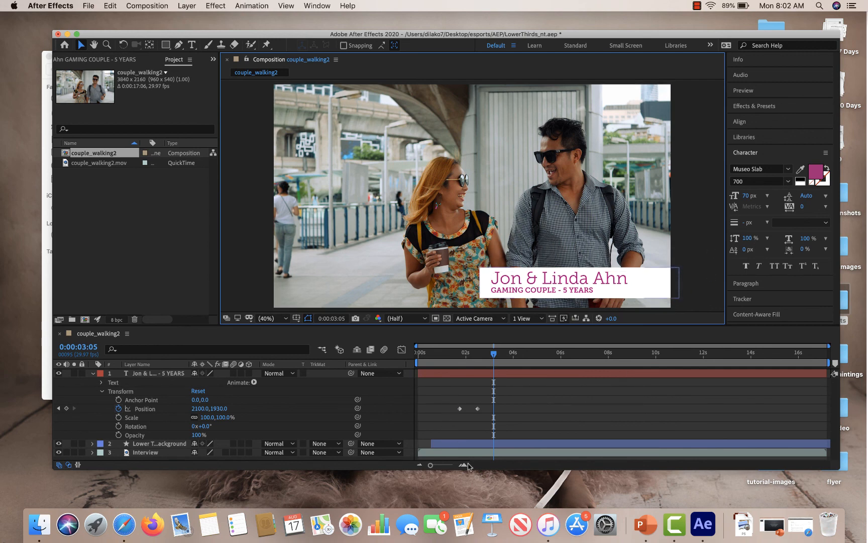
Ease both Position keyframes with Keyframe Velocity, setting incoming and outgoing influence to 70%.
{"action": "left_click_drag", "start_coordinate": [450, 401], "coordinate": [488, 430]}
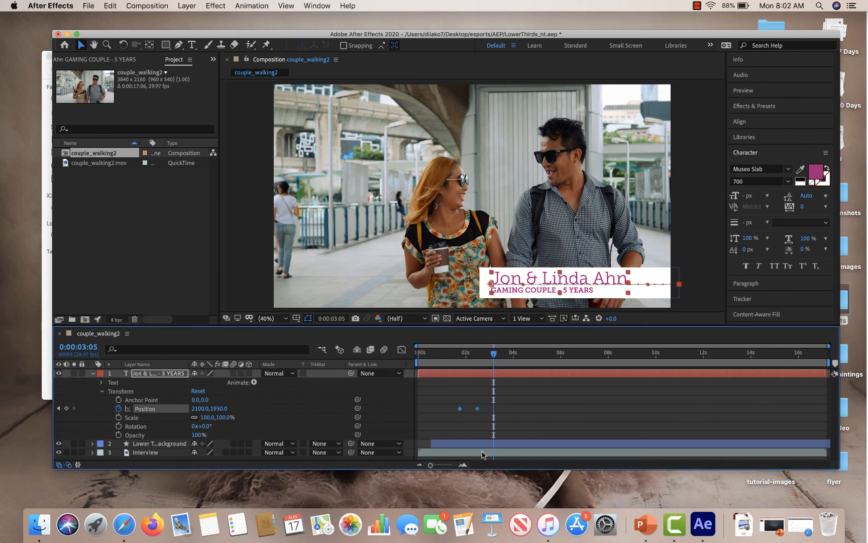
{"action": "right_click", "coordinate": [478, 409]}
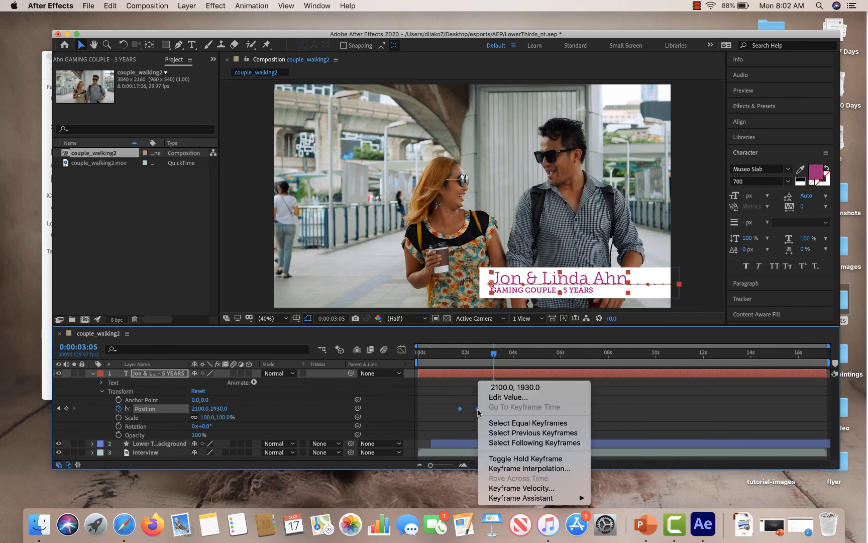
{"action": "left_click", "coordinate": [535, 488]}
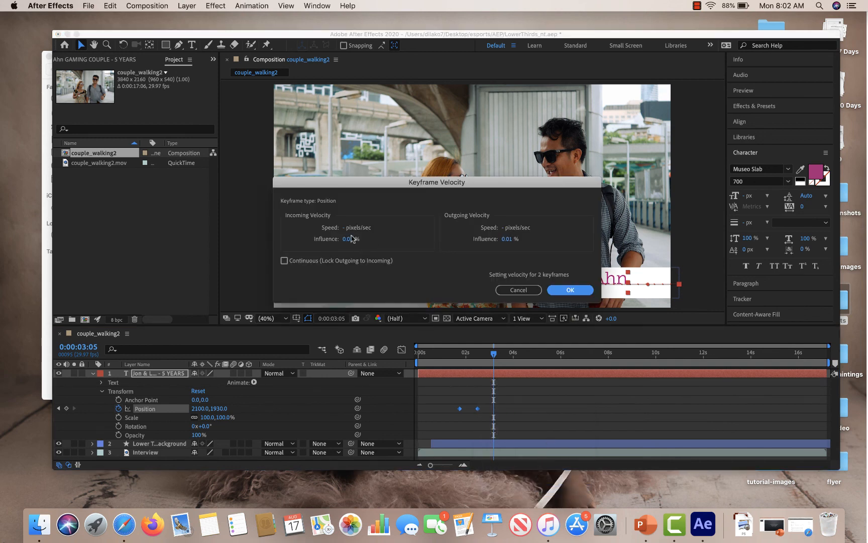
{"action": "left_click", "coordinate": [353, 238]}
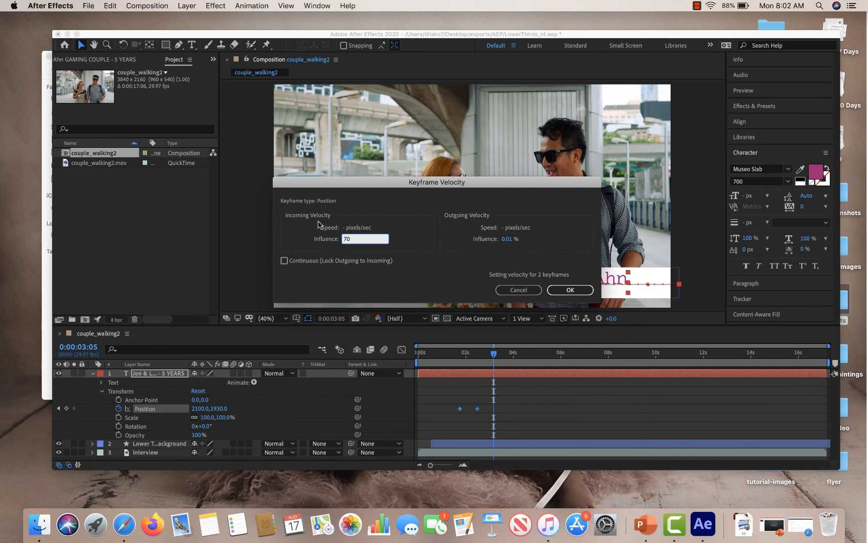
{"action": "left_click", "coordinate": [508, 239]}
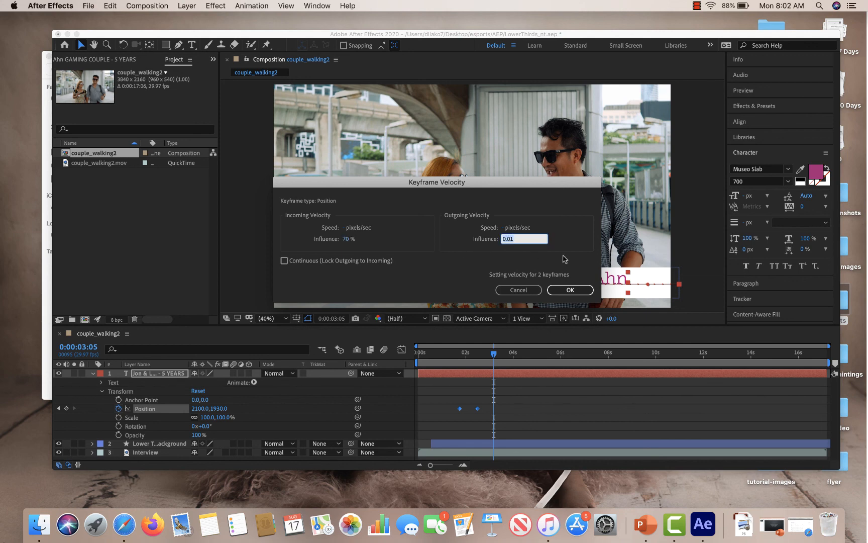
{"action": "type", "text": "70"}
{"action": "left_click", "coordinate": [571, 290]}
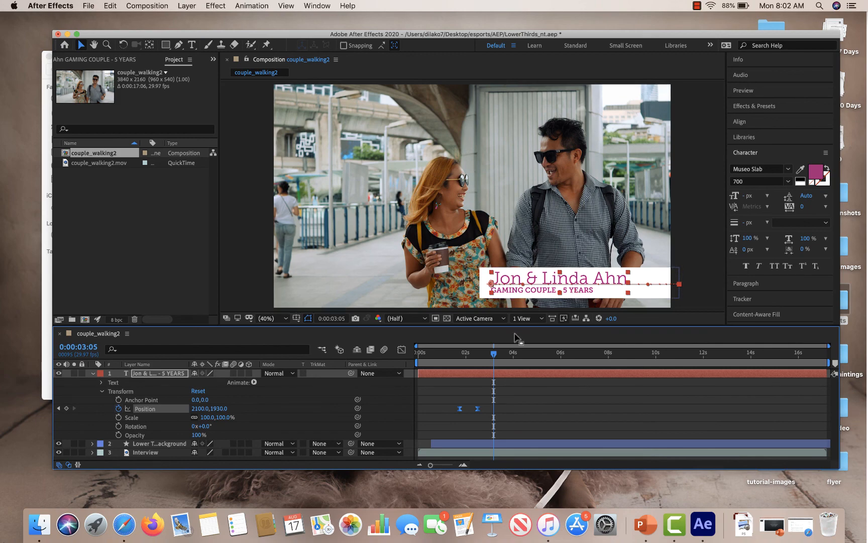
Play the composition from the start to preview the eased text slide-in.
{"action": "left_click_drag", "start_coordinate": [493, 357], "coordinate": [416, 358]}
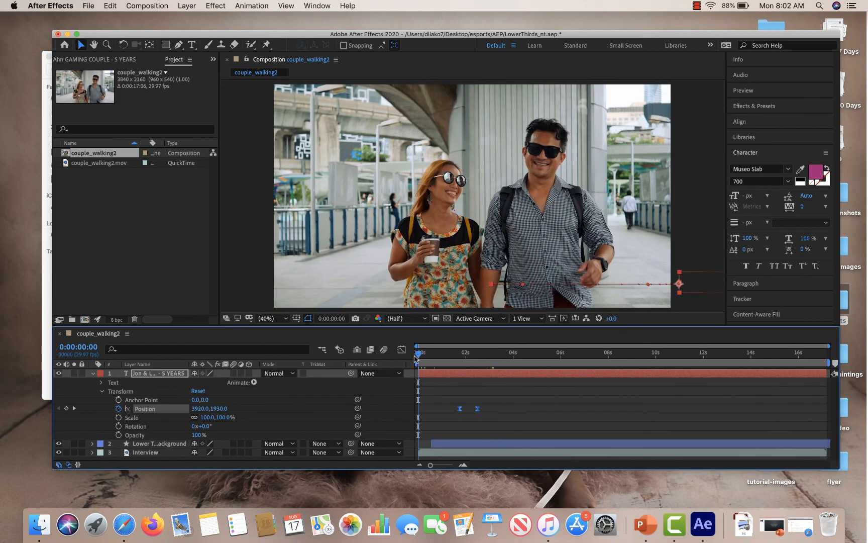
{"action": "key", "text": "space"}
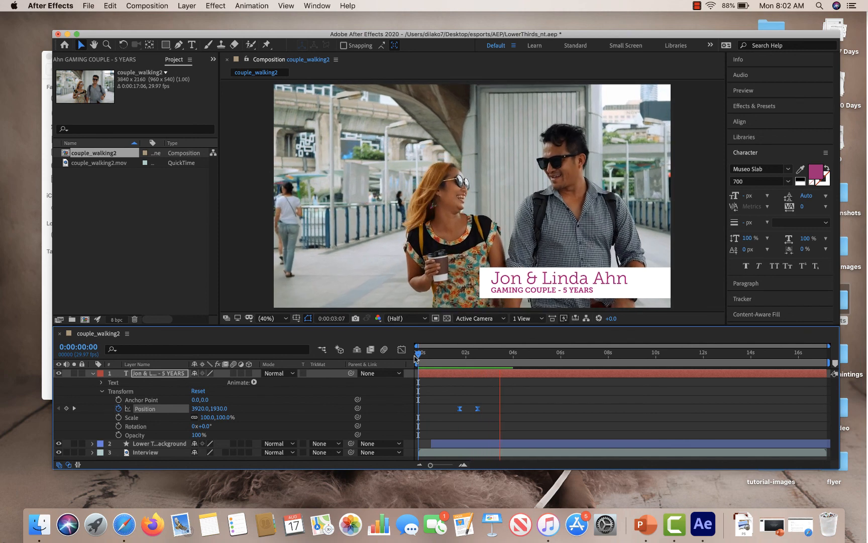
{"action": "key", "text": "space"}
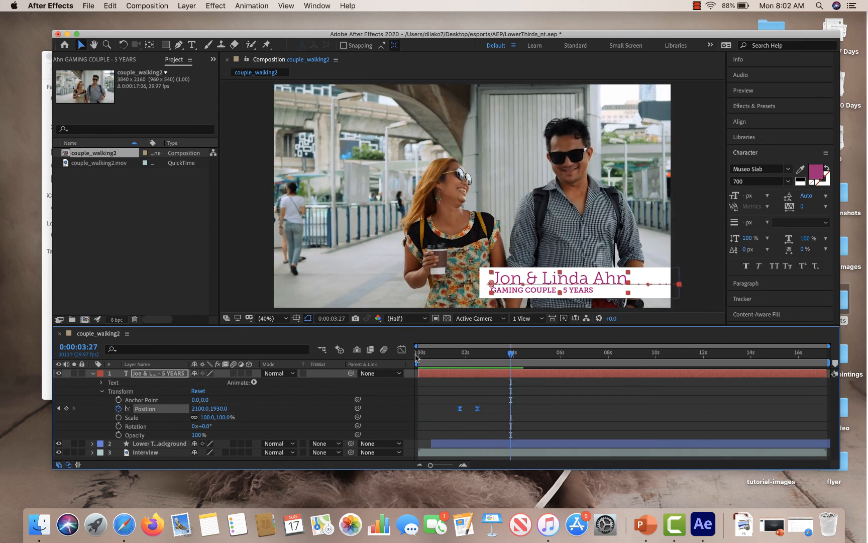